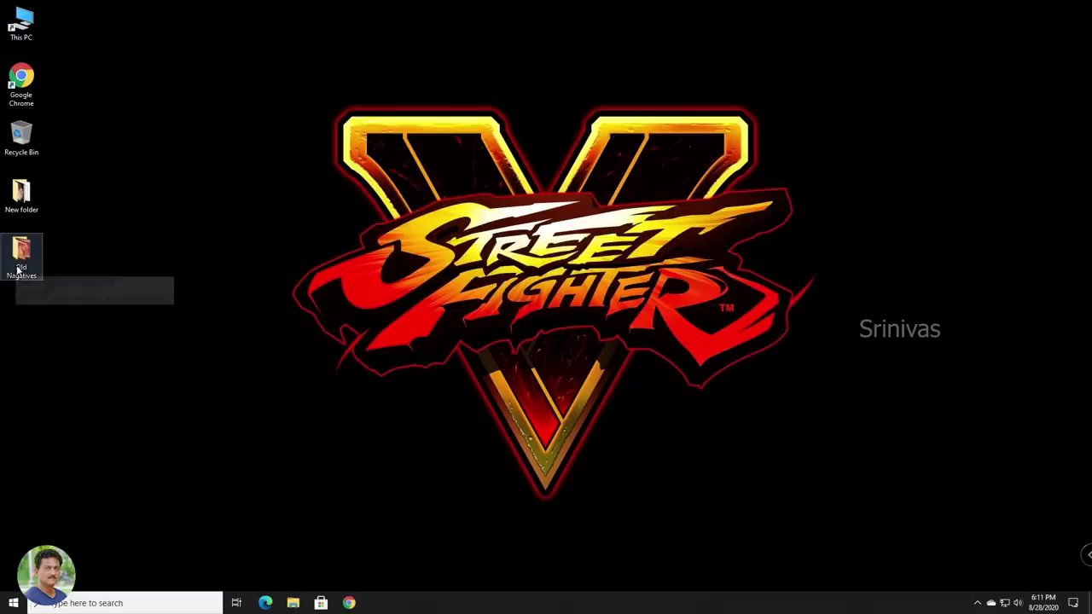
# Open IMG_20200824_094017.jpg from the Old Nagatives folder in Adobe Photoshop.
pyautogui.doubleClick(21, 260)
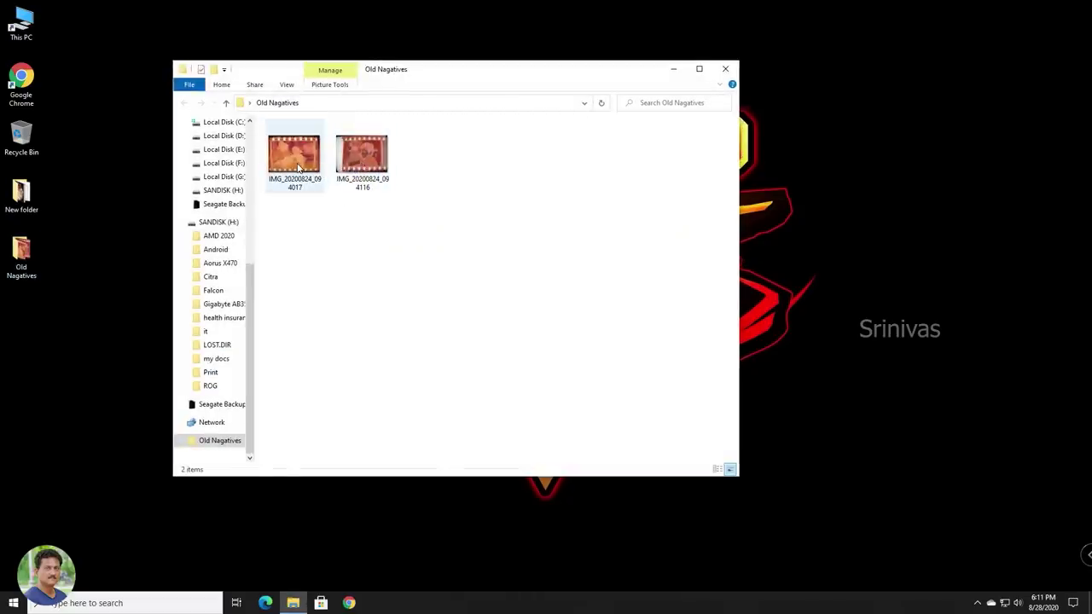
pyautogui.click(297, 165)
pyautogui.rightClick(296, 165)
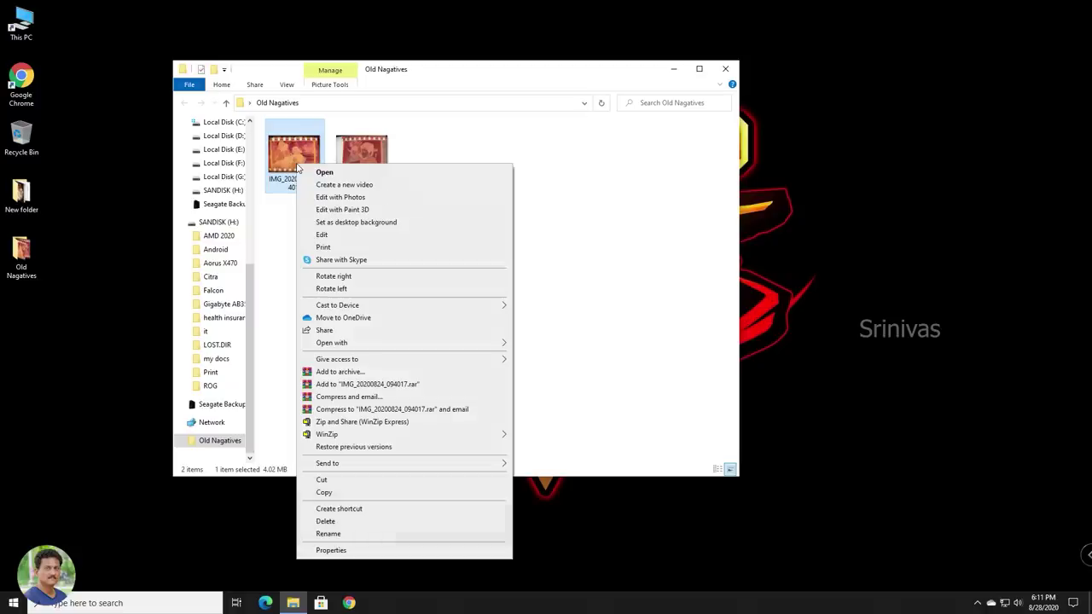
pyautogui.moveTo(409, 344)
pyautogui.click(570, 346)
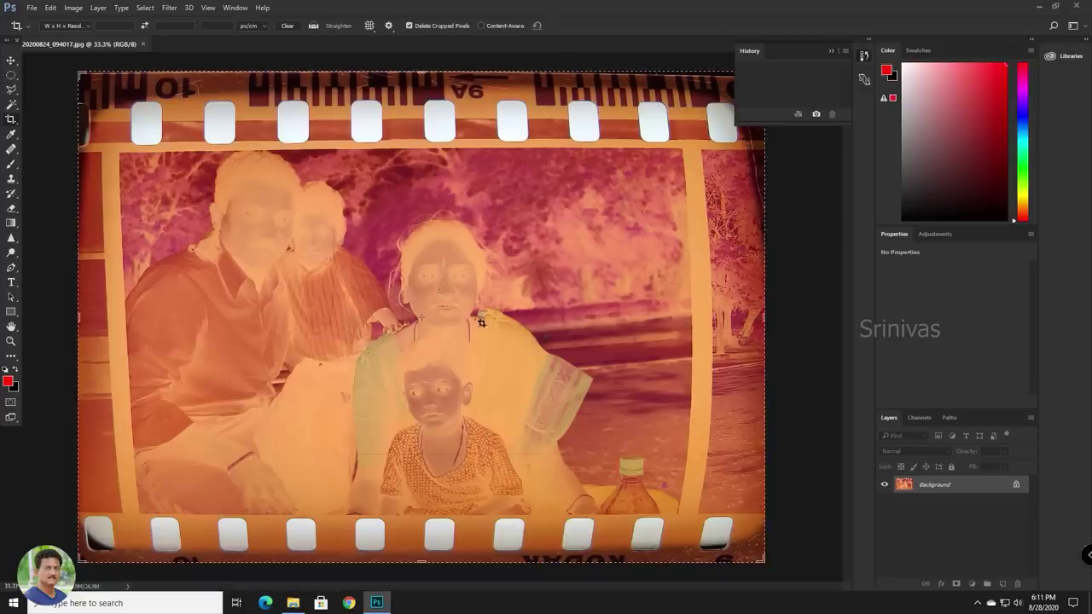
# Switch to the Move tool and invert the negative's colours into a positive.
pyautogui.click(13, 61)
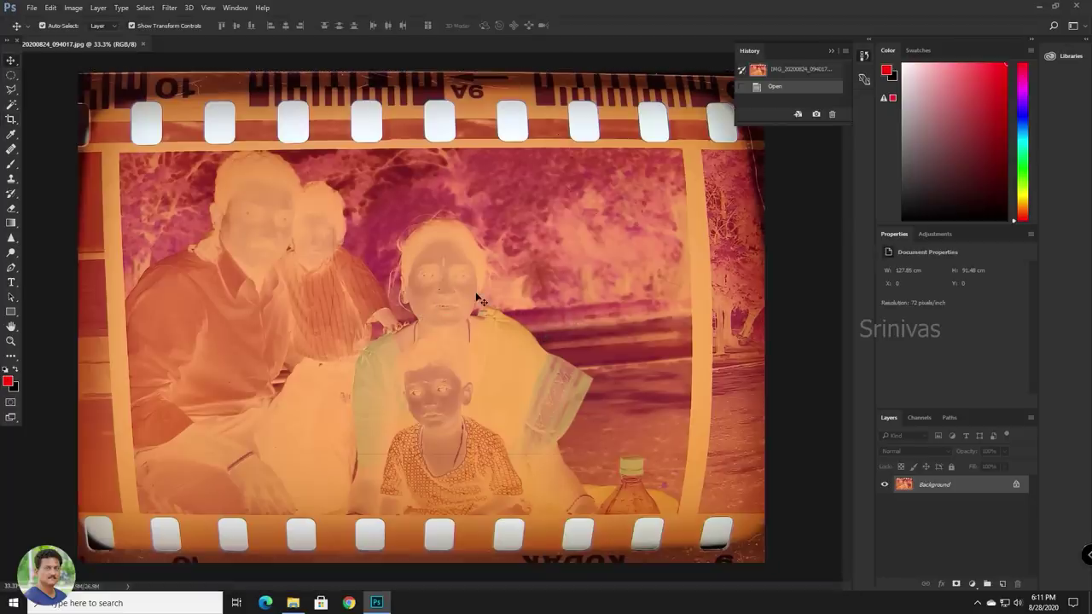
pyautogui.click(68, 8)
pyautogui.moveTo(78, 36)
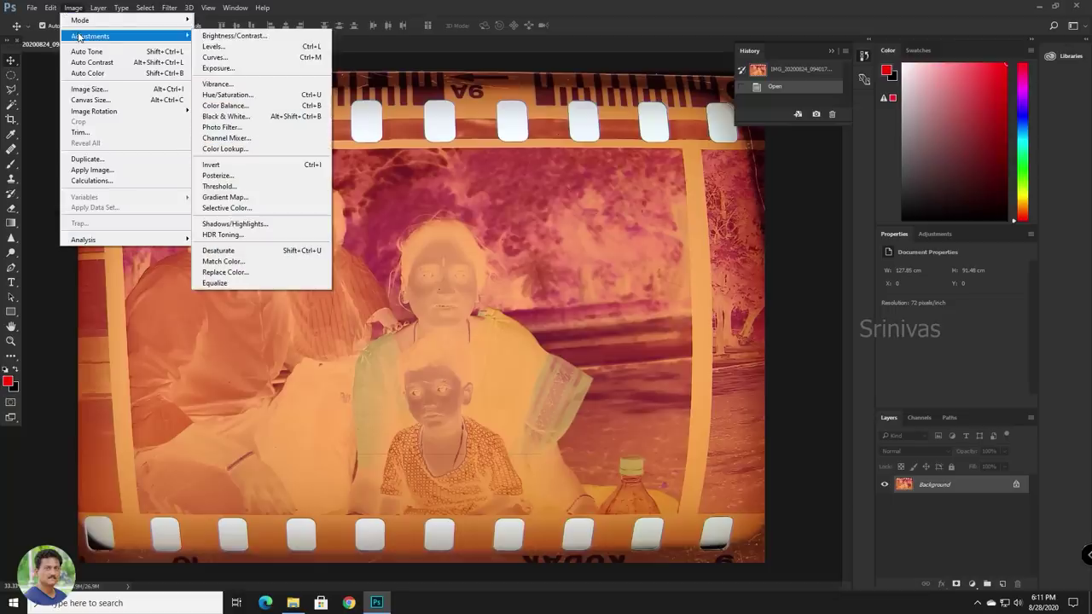
pyautogui.click(213, 164)
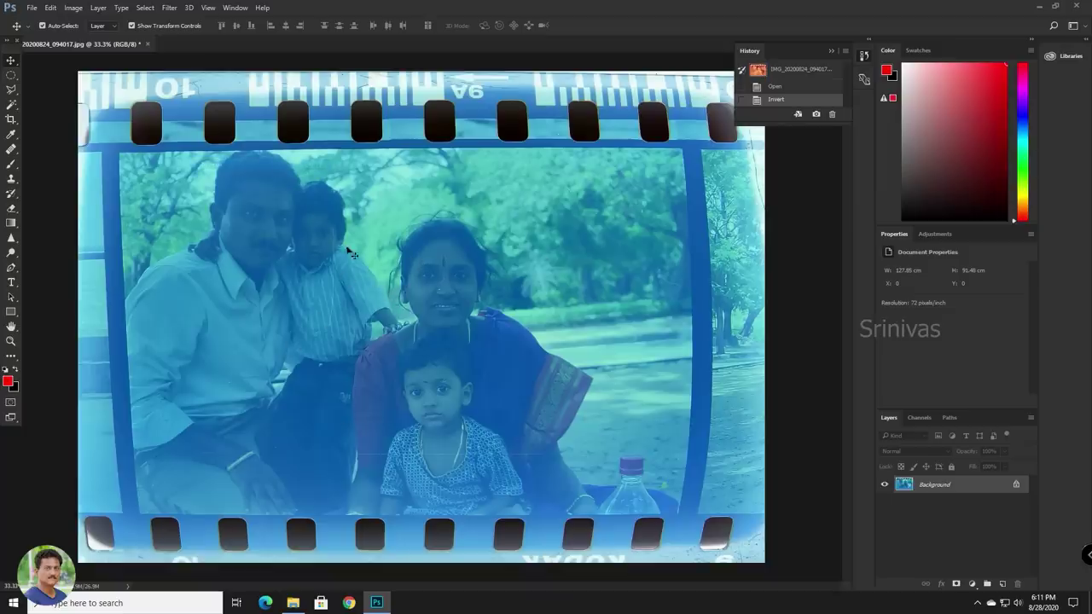
pyautogui.click(74, 8)
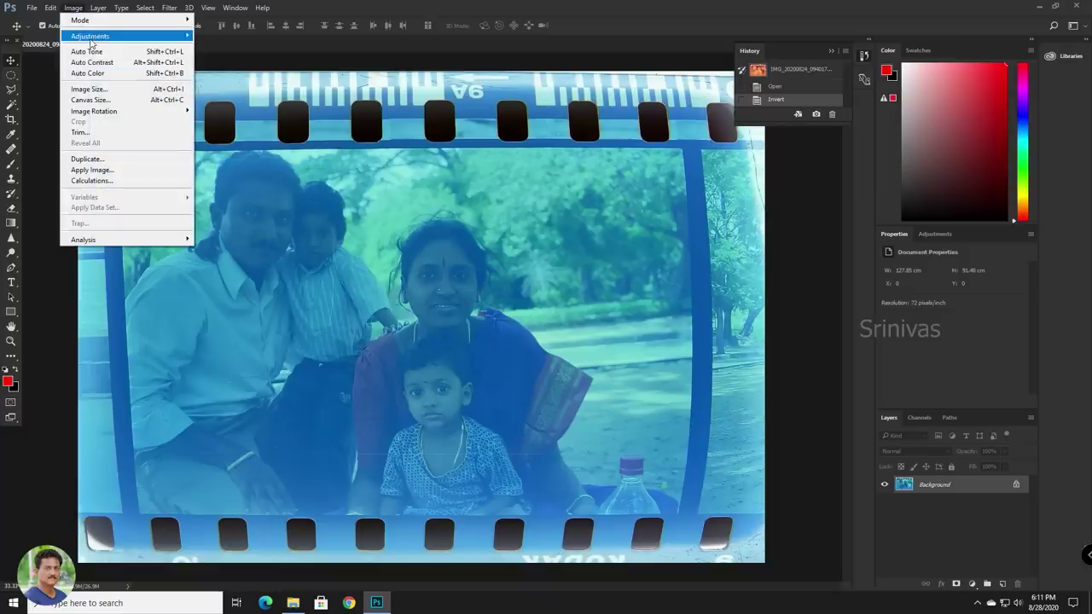
# Apply a midtone Color Balance of +100 Cyan-Red, -87 Magenta-Green and -100 Yellow-Blue.
pyautogui.moveTo(92, 39)
pyautogui.click(268, 105)
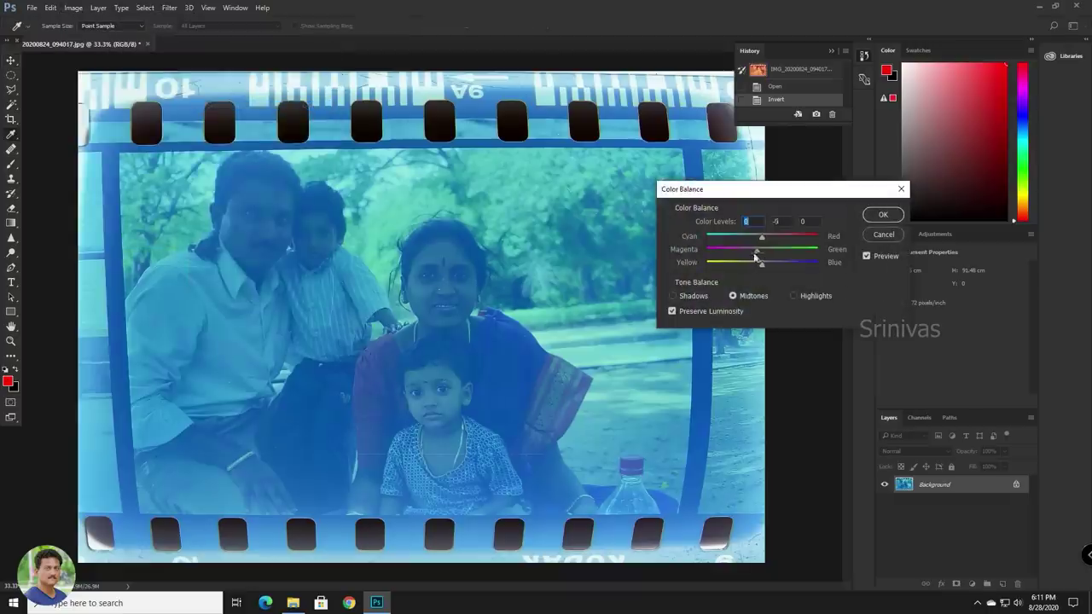
pyautogui.moveTo(758, 254); pyautogui.dragTo(719, 250)
pyautogui.click(709, 274)
pyautogui.moveTo(763, 239); pyautogui.dragTo(828, 237)
pyautogui.moveTo(719, 253)
pyautogui.mouseDown()
pyautogui.moveTo(704, 258)
pyautogui.moveTo(715, 258)
pyautogui.mouseUp()
pyautogui.click(714, 257)
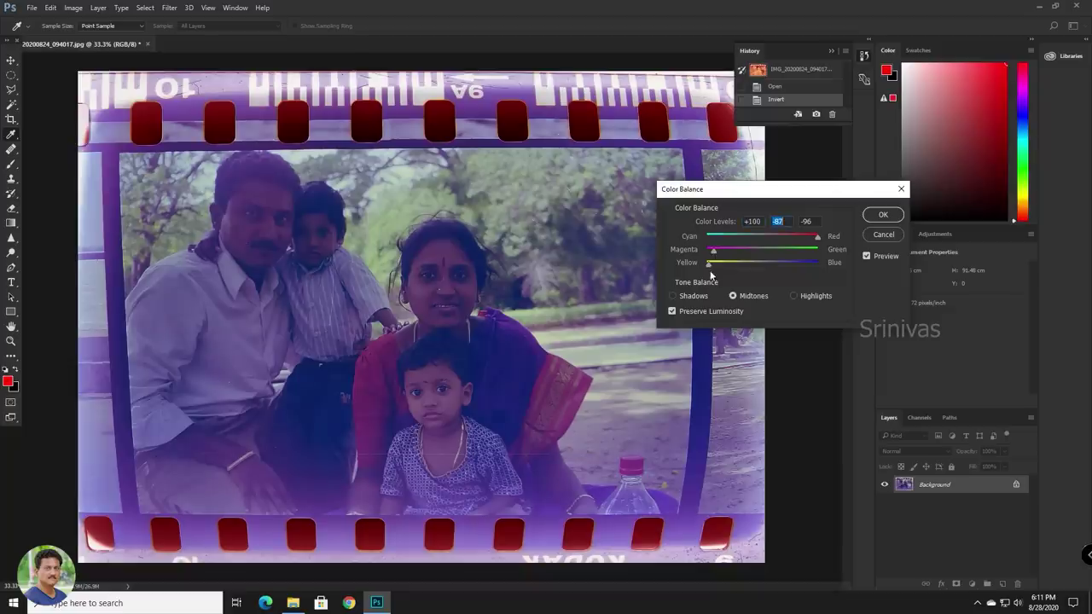
pyautogui.click(706, 266)
pyautogui.click(884, 216)
pyautogui.scroll(2, 397, 319)
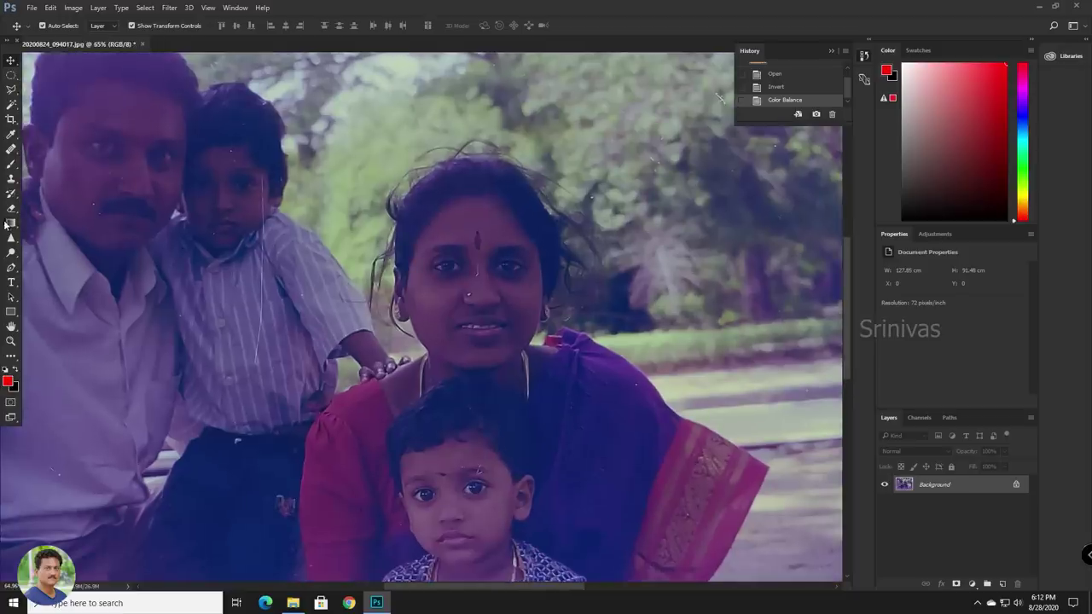
# Apply Levels with input black 11, midtone about 1.17 and white 237.
pyautogui.click(12, 327)
pyautogui.moveTo(492, 298); pyautogui.dragTo(571, 323)
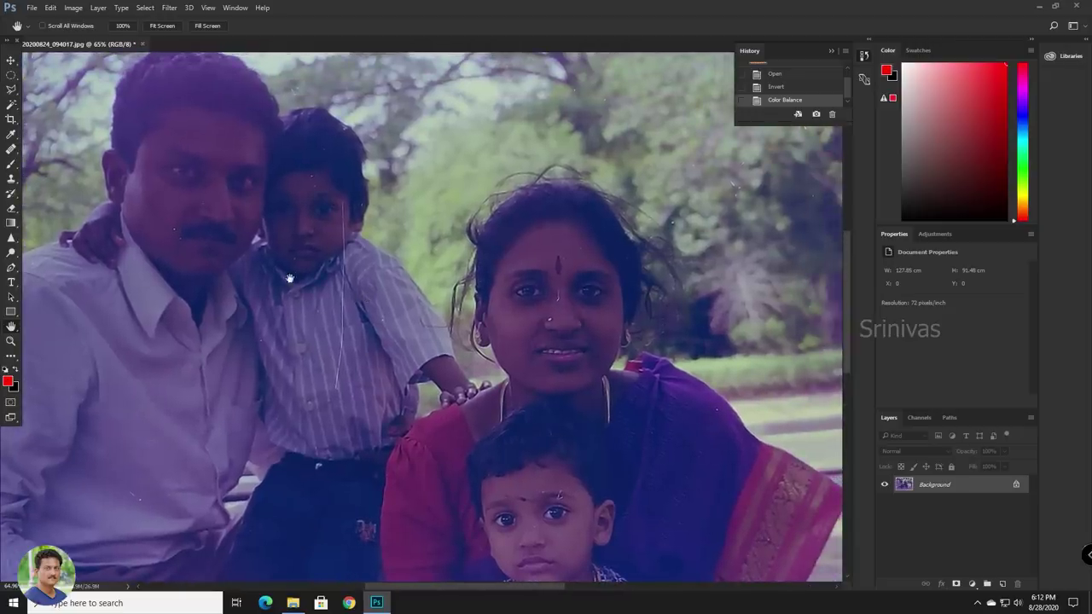
pyautogui.scroll(-2, 380, 320)
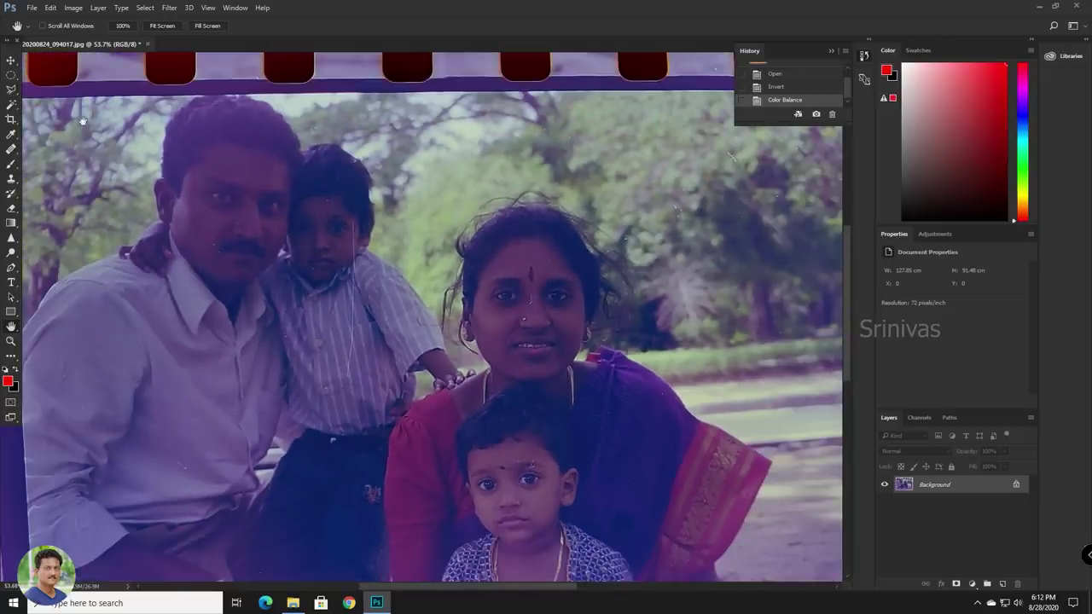
pyautogui.click(75, 8)
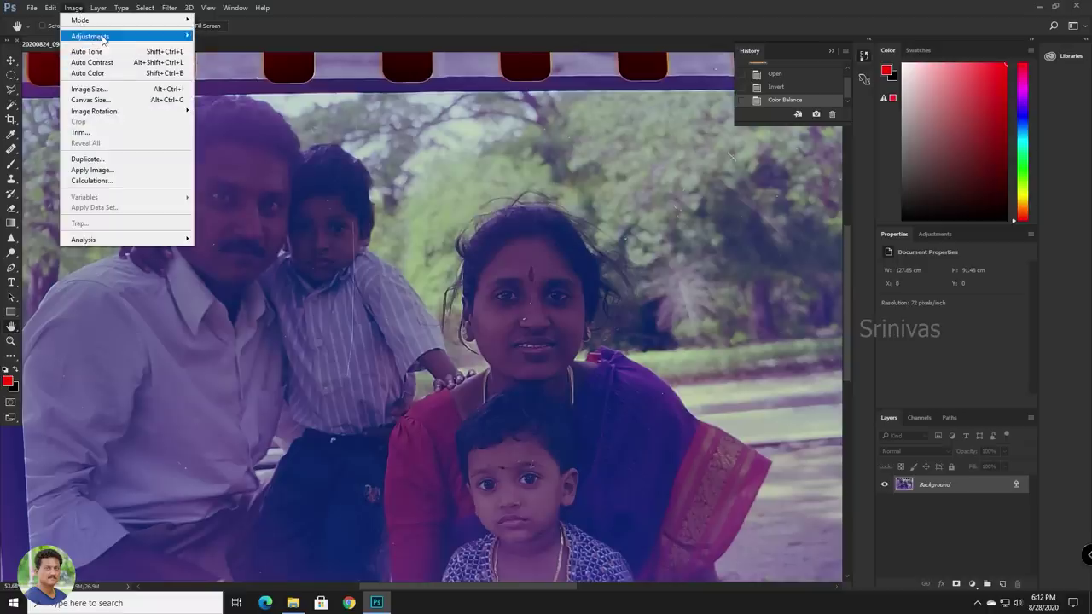
pyautogui.moveTo(101, 38)
pyautogui.click(279, 46)
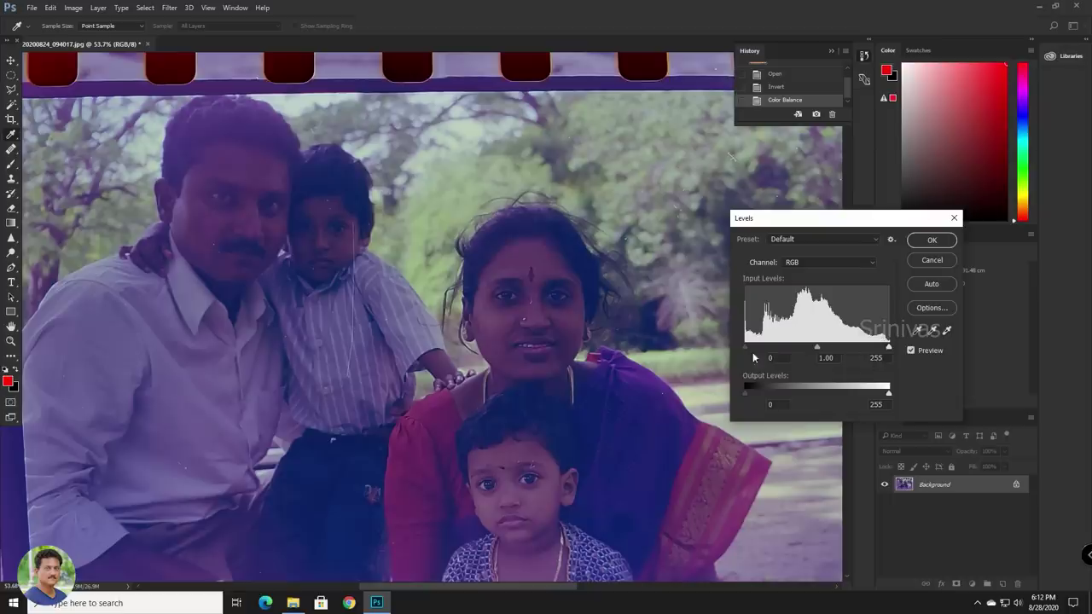
pyautogui.moveTo(747, 348); pyautogui.dragTo(751, 347)
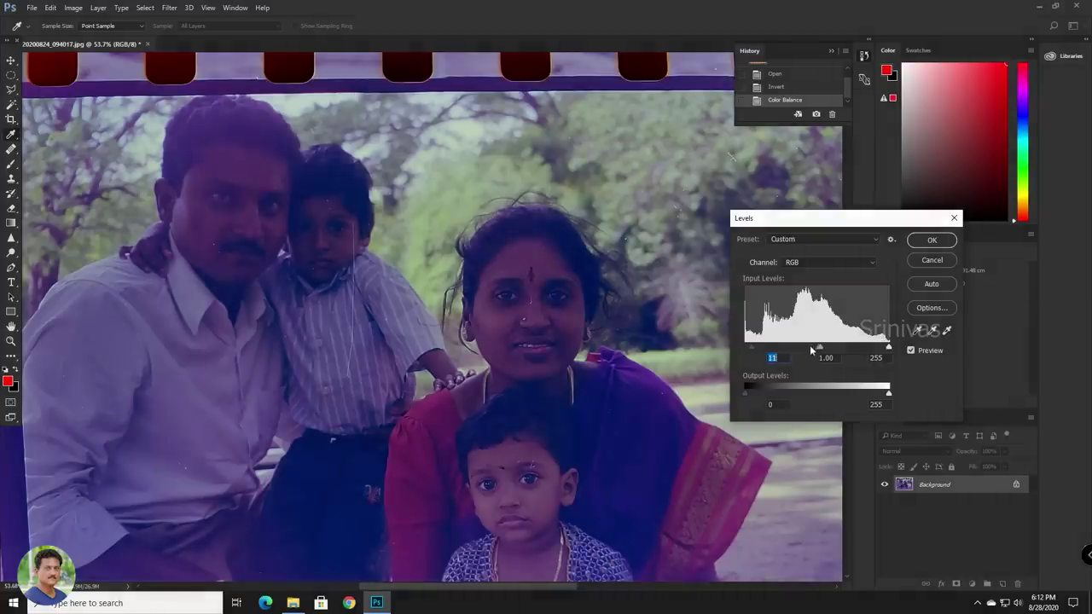
pyautogui.moveTo(822, 350); pyautogui.dragTo(808, 351)
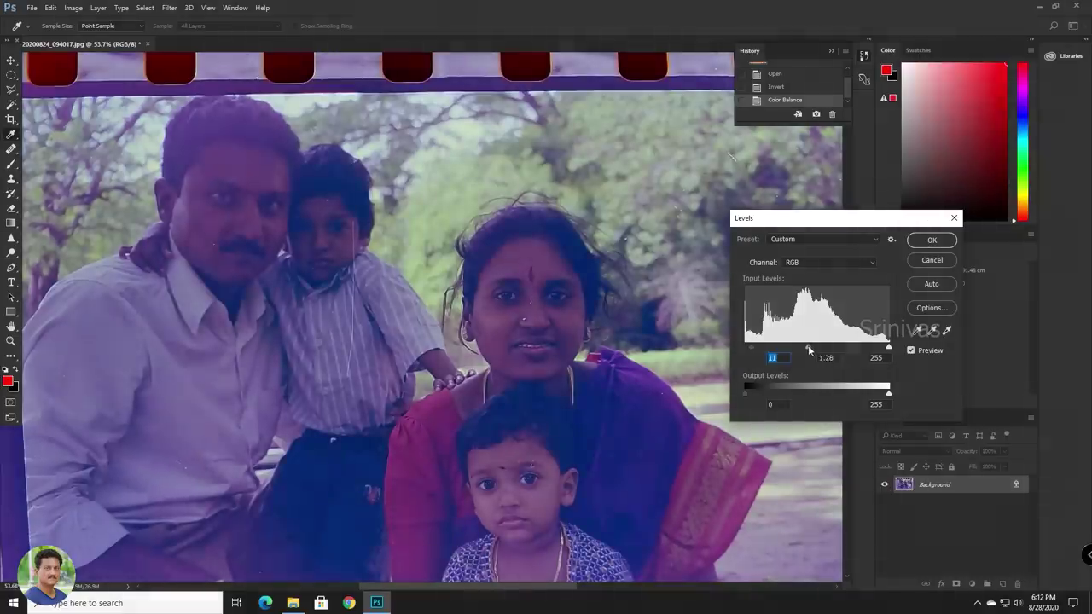
pyautogui.click(812, 349)
pyautogui.moveTo(888, 349); pyautogui.dragTo(880, 351)
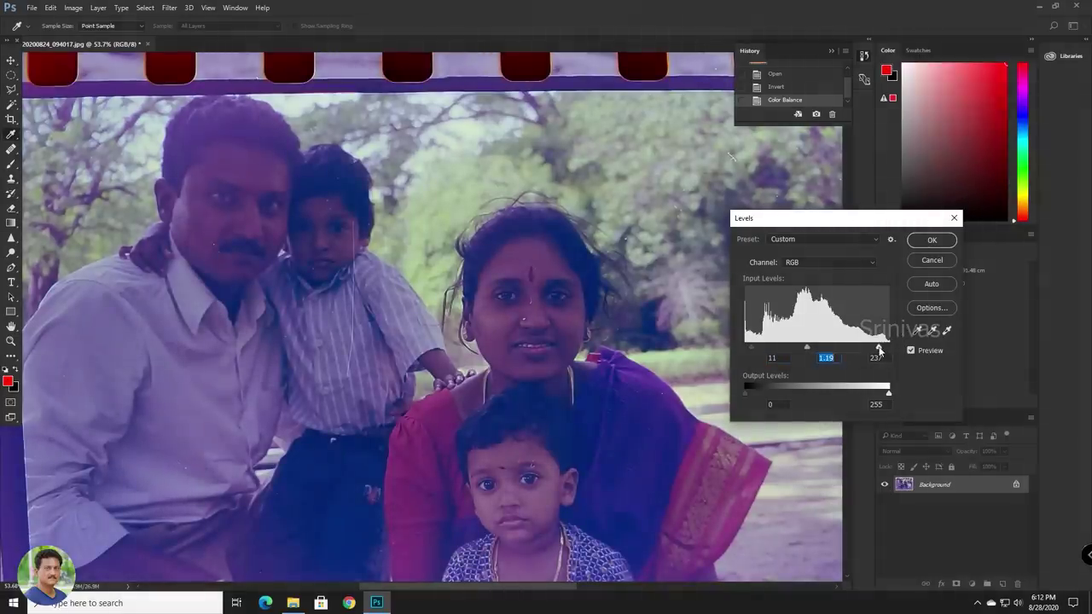
pyautogui.moveTo(807, 349); pyautogui.dragTo(810, 349)
pyautogui.click(931, 240)
pyautogui.scroll(-3, 516, 388)
# Apply a gentle S-shaped Curves adjustment, lifting the upper tones and lowering the shadows slightly.
pyautogui.scroll(3, 516, 388)
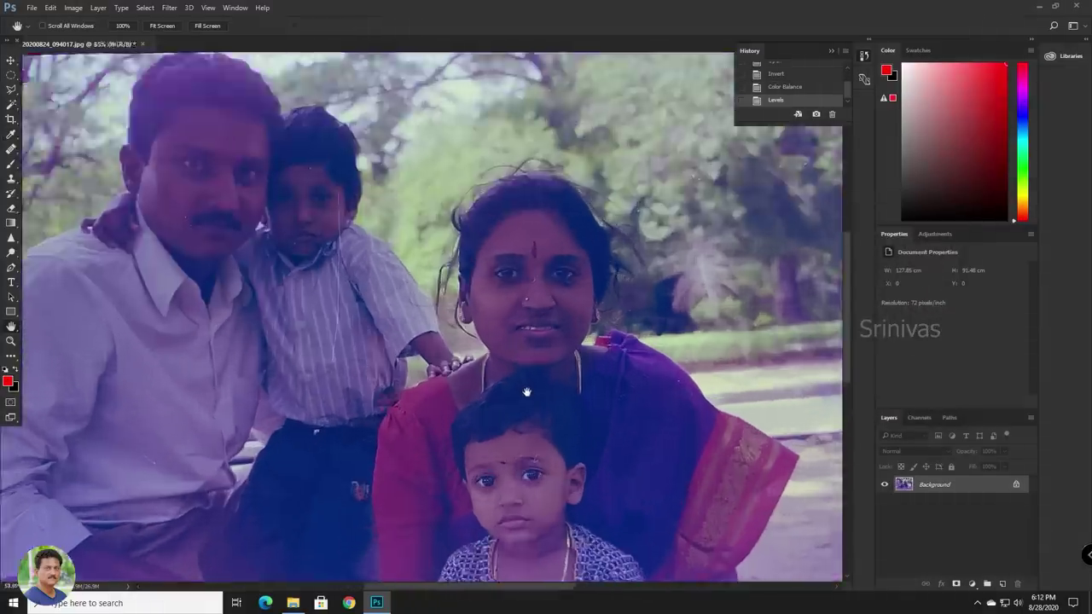
pyautogui.scroll(-2, 399, 386)
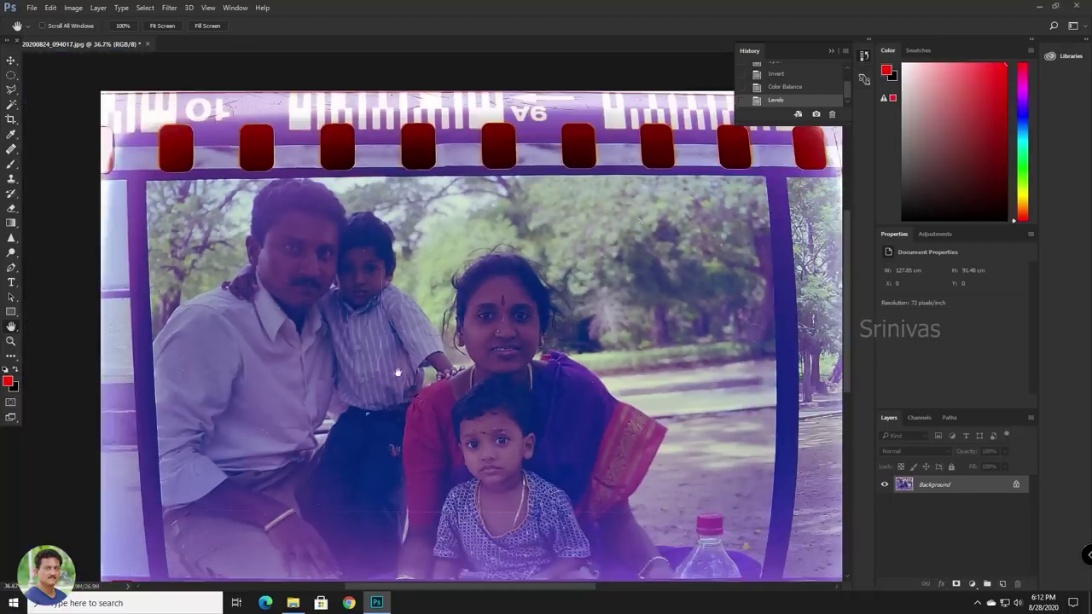
pyautogui.click(98, 8)
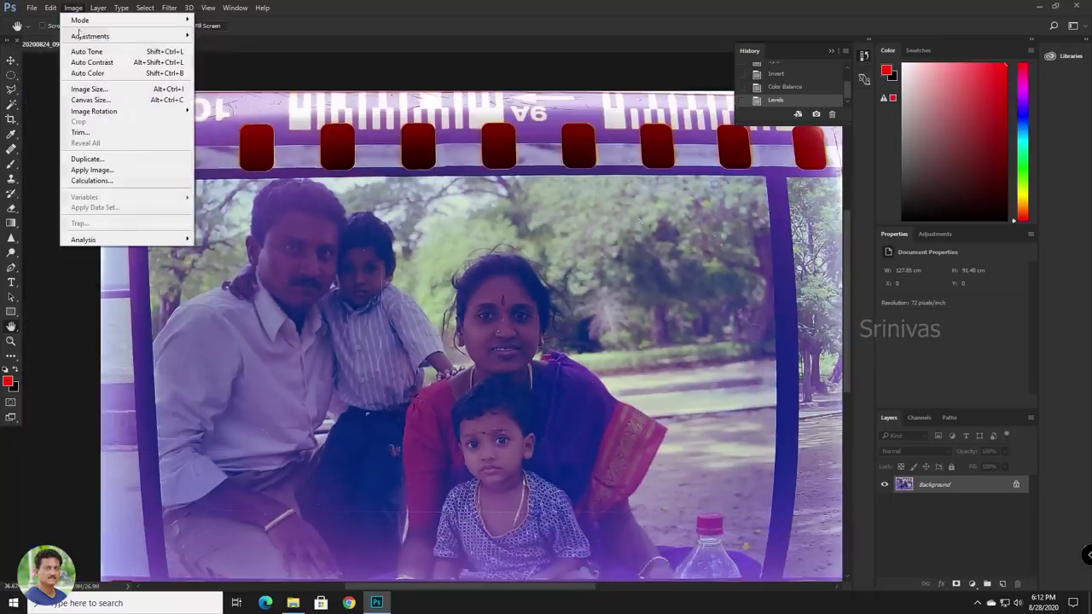
pyautogui.moveTo(86, 36)
pyautogui.click(264, 58)
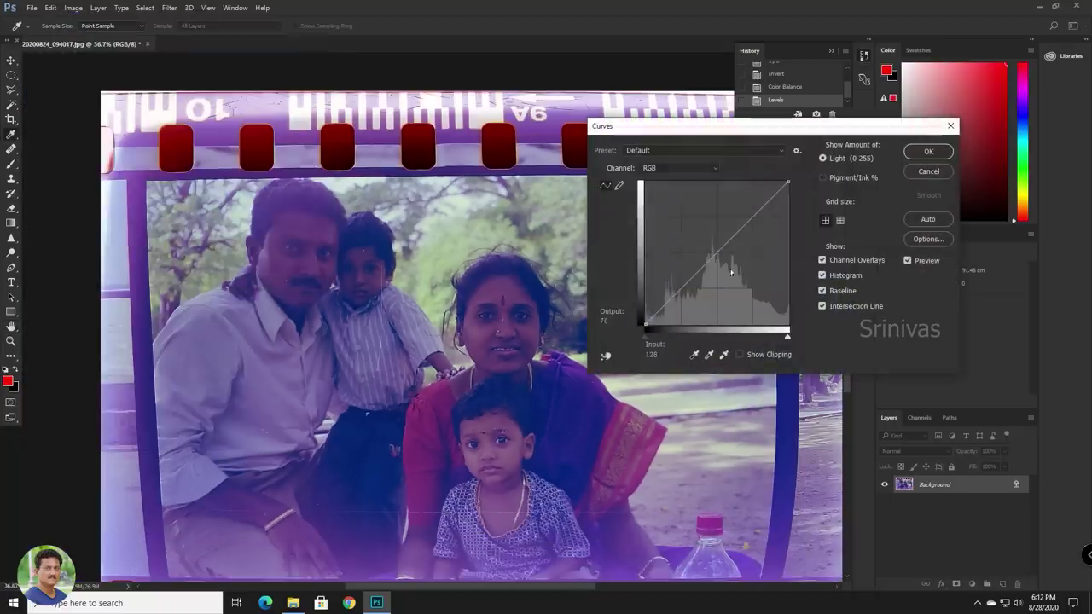
pyautogui.moveTo(739, 231); pyautogui.dragTo(738, 222)
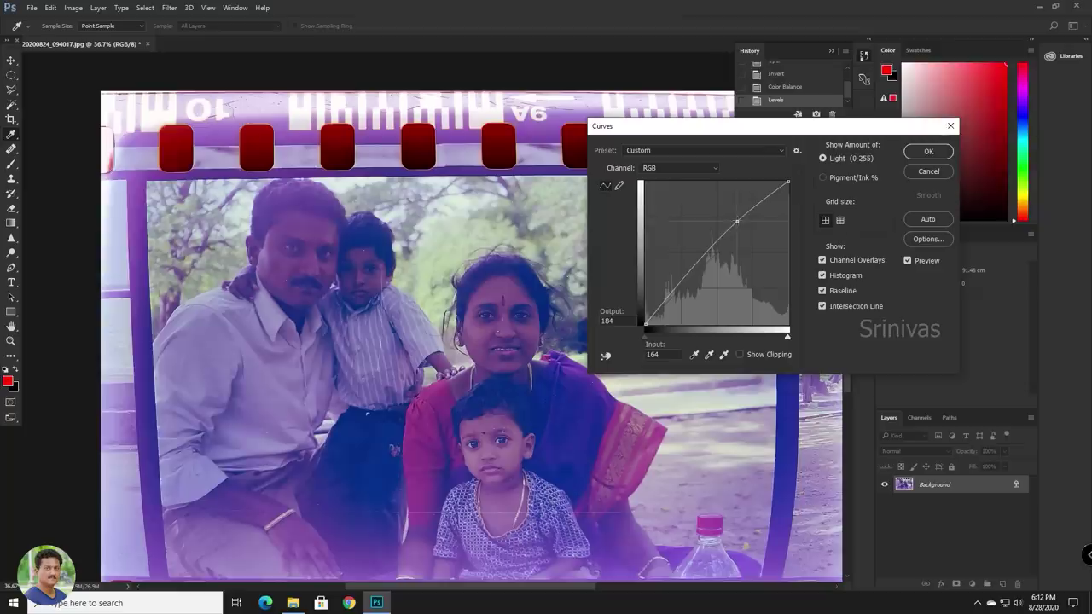
pyautogui.moveTo(697, 270); pyautogui.dragTo(695, 274)
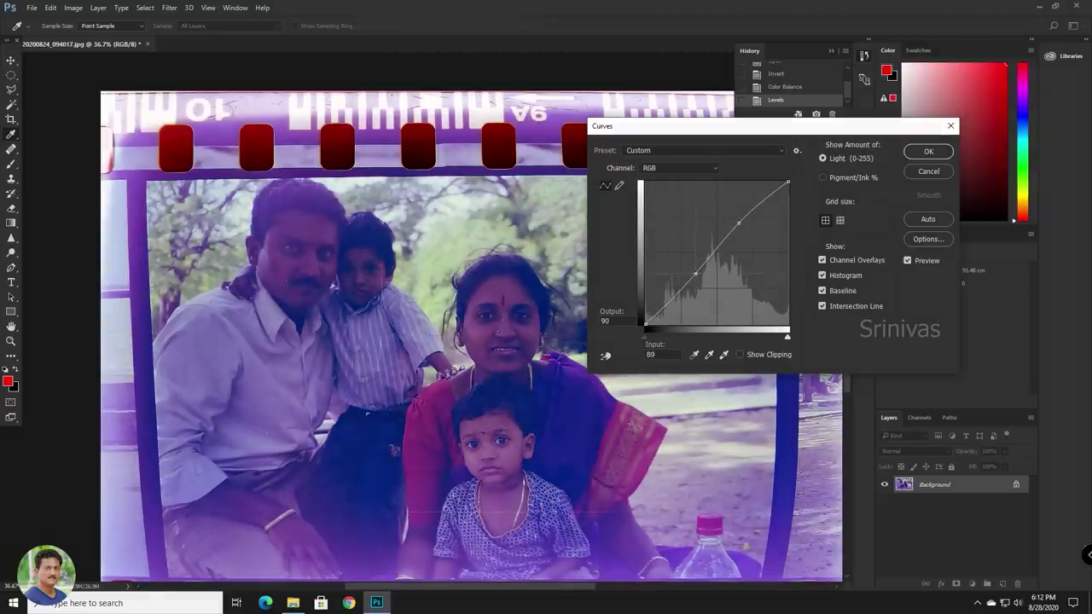
pyautogui.click(739, 222)
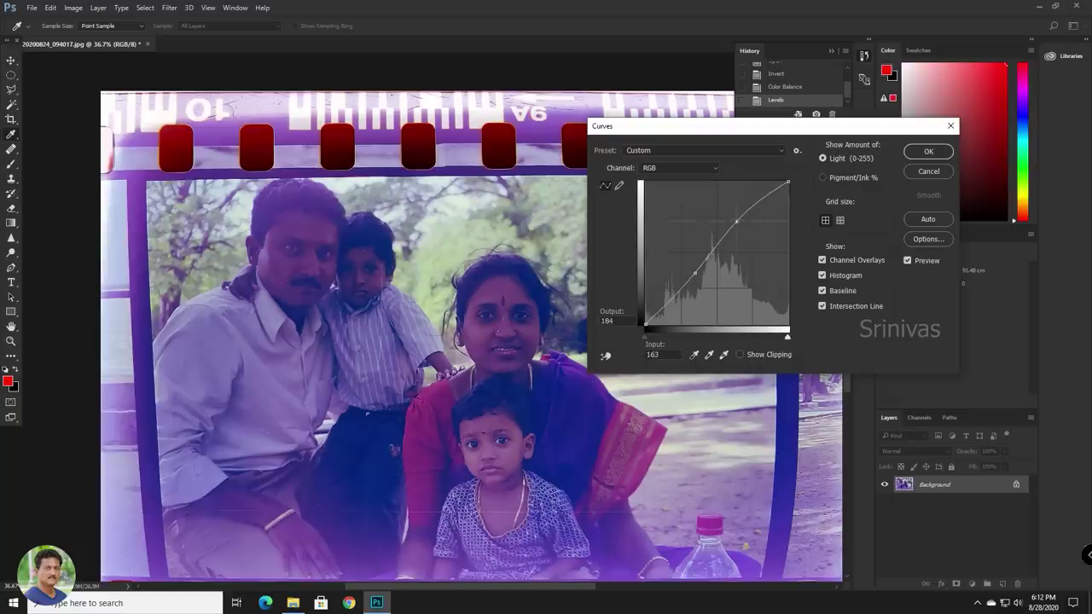
pyautogui.click(917, 152)
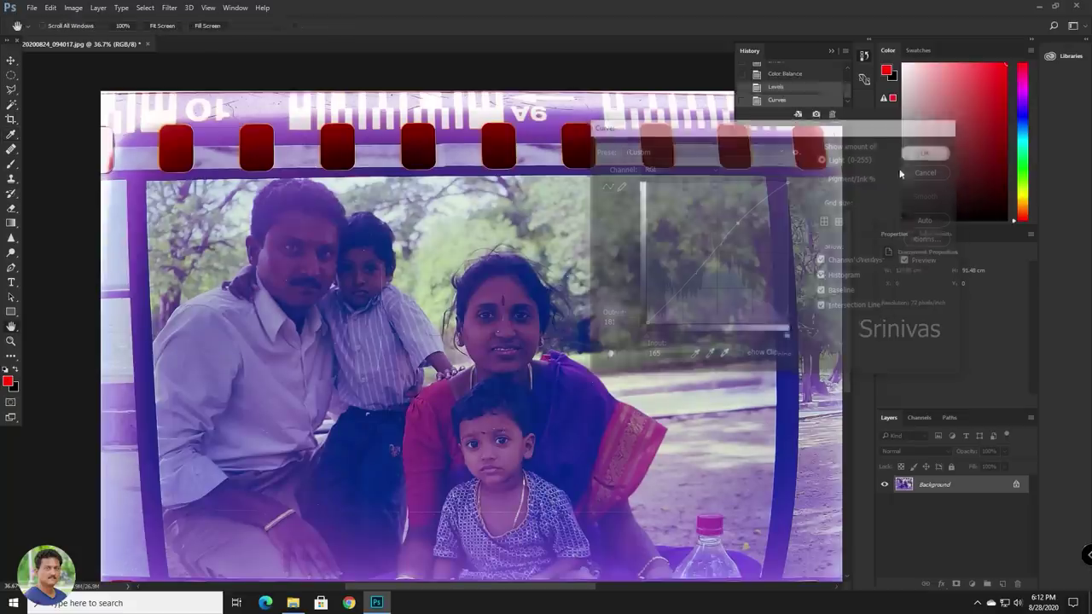
pyautogui.hotkey('ctrl', '0')
# Crop the film-strip borders off all four edges, leaving a 111.2 × 76.13 cm photo.
pyautogui.click(11, 118)
pyautogui.moveTo(424, 109); pyautogui.dragTo(423, 123)
pyautogui.moveTo(420, 514); pyautogui.dragTo(424, 495)
pyautogui.moveTo(134, 318); pyautogui.dragTo(163, 314)
pyautogui.moveTo(695, 316); pyautogui.dragTo(669, 308)
pyautogui.moveTo(445, 136); pyautogui.dragTo(445, 147)
pyautogui.press('Return')
pyautogui.hotkey('ctrl', '0')
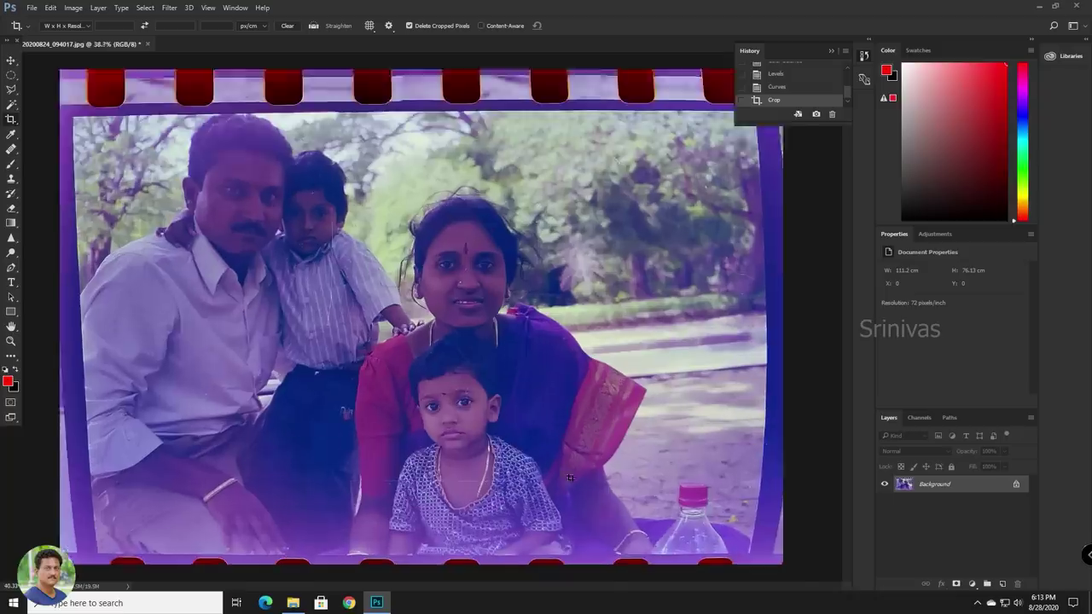
# Zoom in to about 153% and pan to centre the boy's face.
pyautogui.scroll(5, 452, 256)
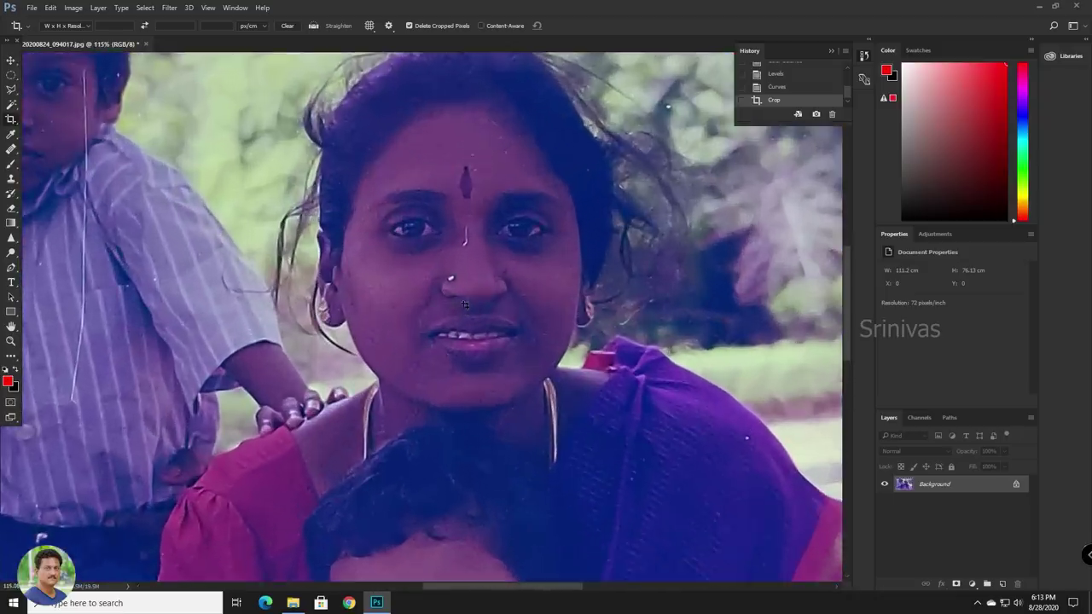
pyautogui.scroll(-4, 476, 254)
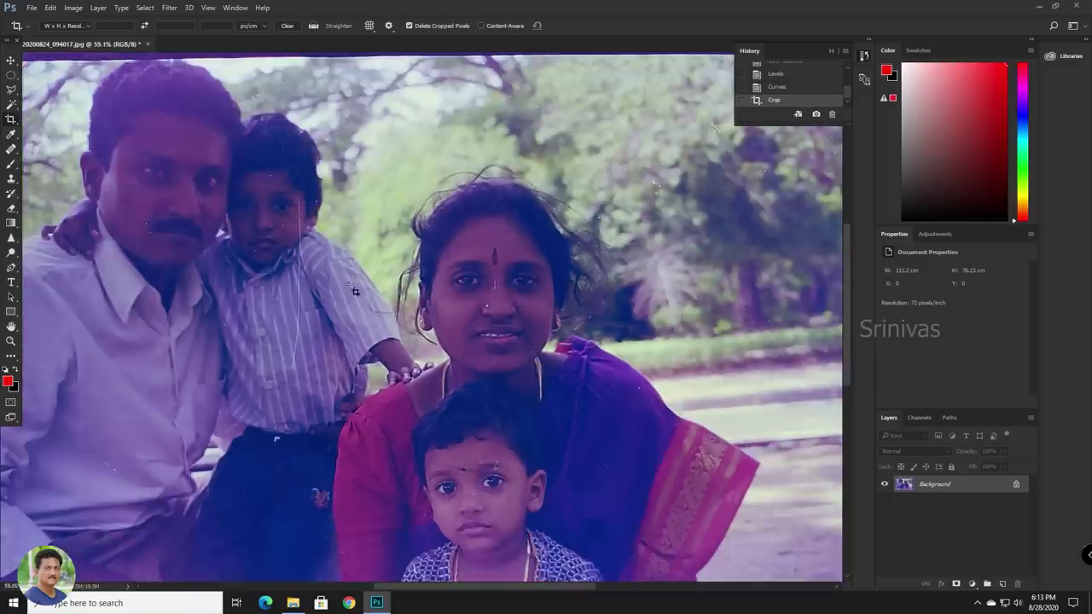
pyautogui.scroll(5, 237, 227)
pyautogui.scroll(1, 237, 227)
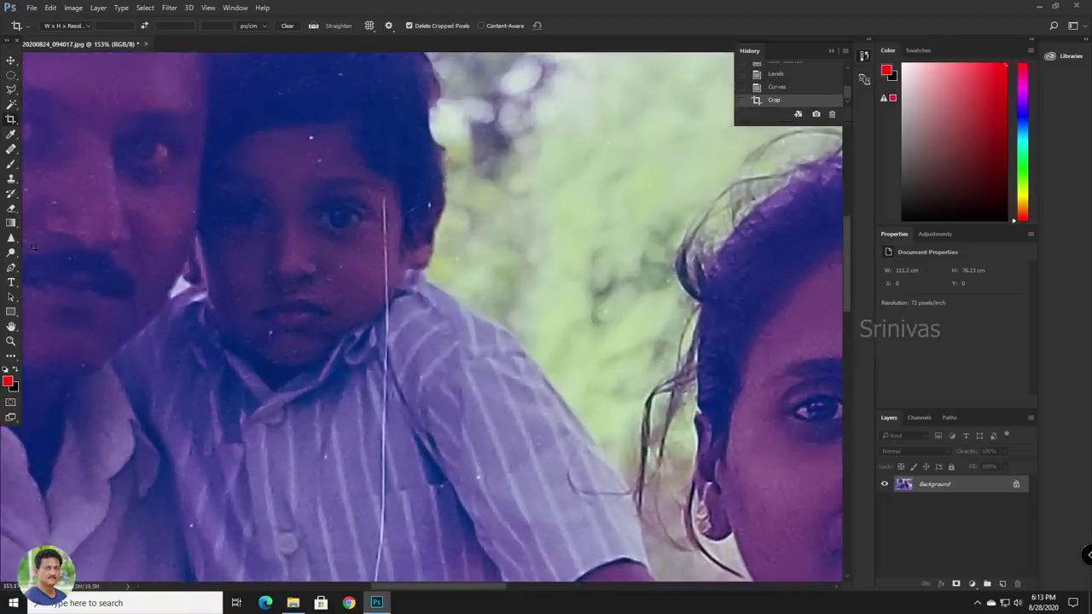
pyautogui.click(11, 327)
pyautogui.moveTo(460, 303); pyautogui.dragTo(533, 338)
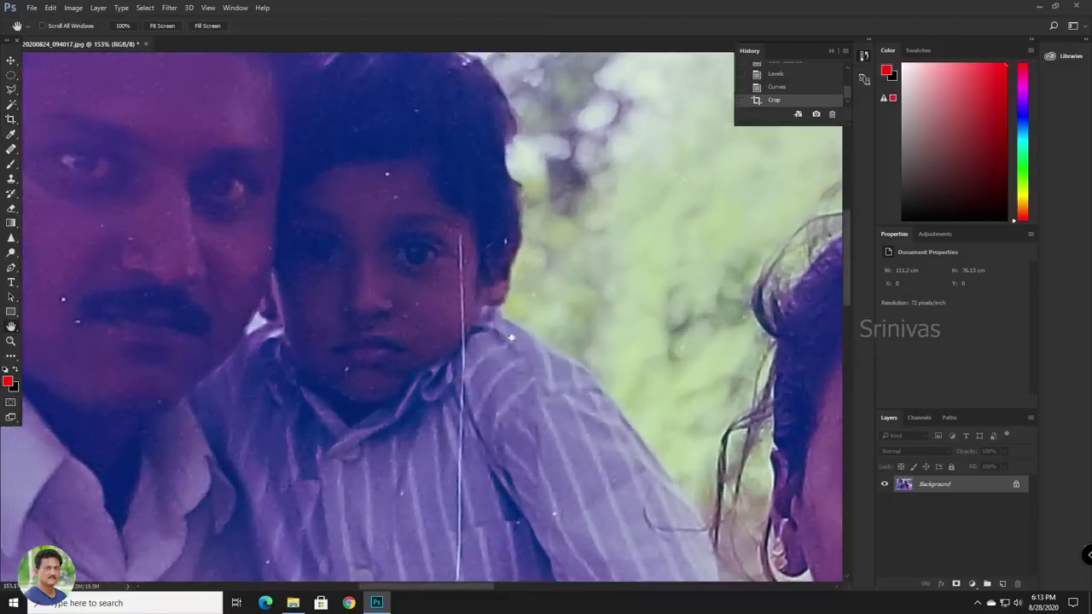
# Select the Spot Healing Brush and set its size to 16 px.
pyautogui.click(12, 149)
pyautogui.rightClick(11, 149)
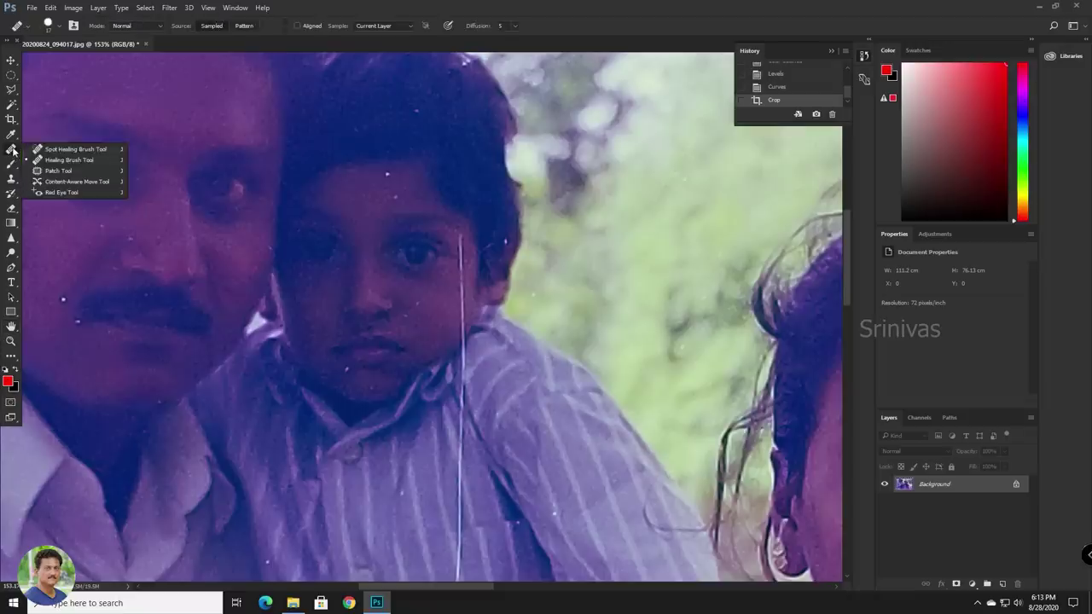
pyautogui.click(60, 151)
pyautogui.rightClick(324, 215)
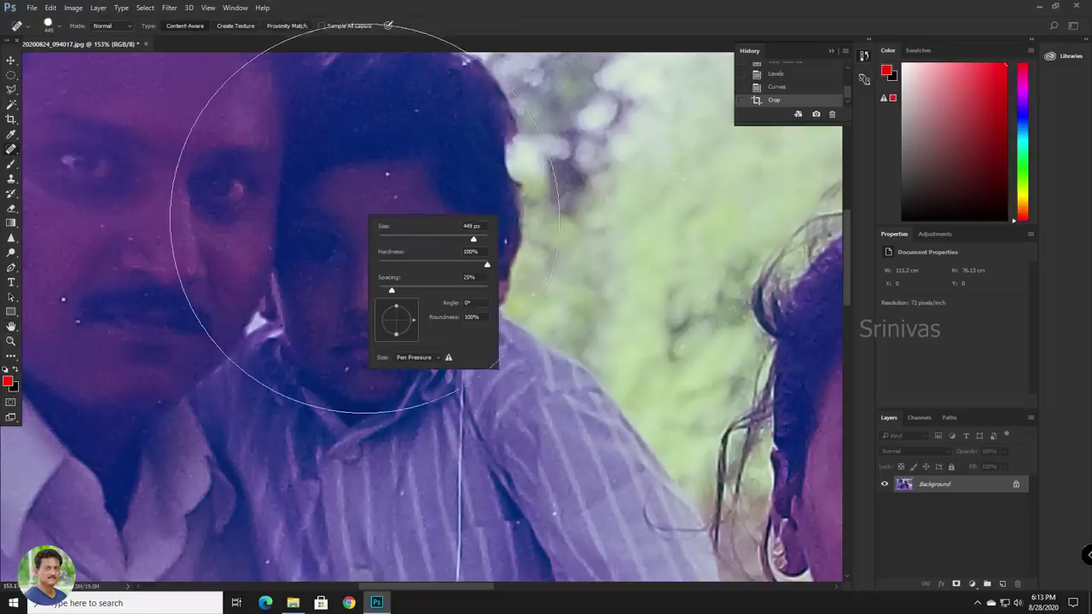
pyautogui.click(391, 238)
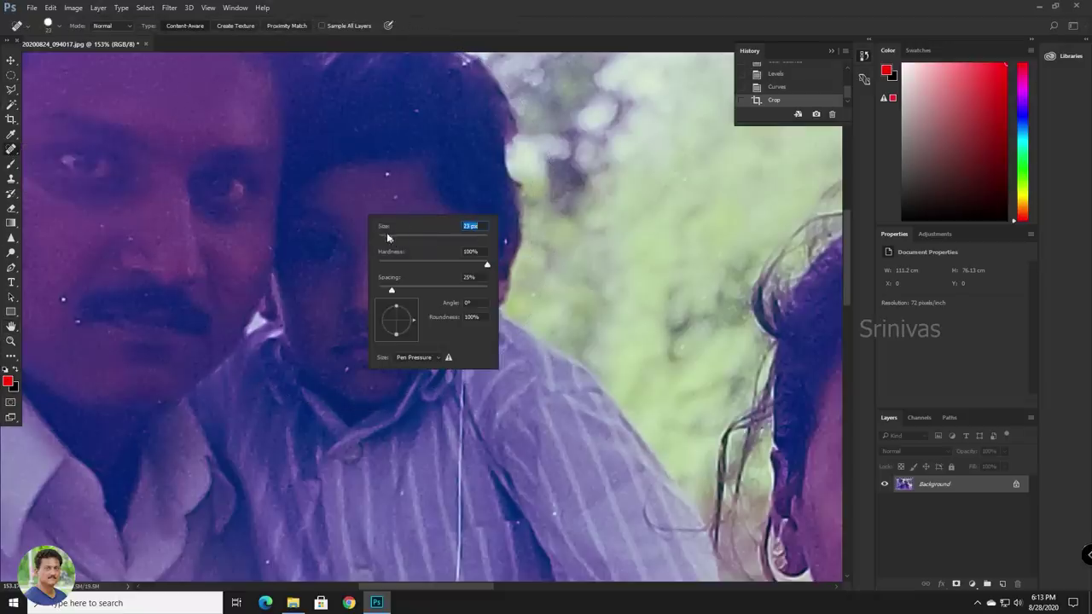
# Heal dust specks on the boy's forehead, hair, cheek and chin, and beside the man's moustache.
pyautogui.click(387, 175)
pyautogui.click(393, 194)
pyautogui.click(415, 110)
pyautogui.click(500, 242)
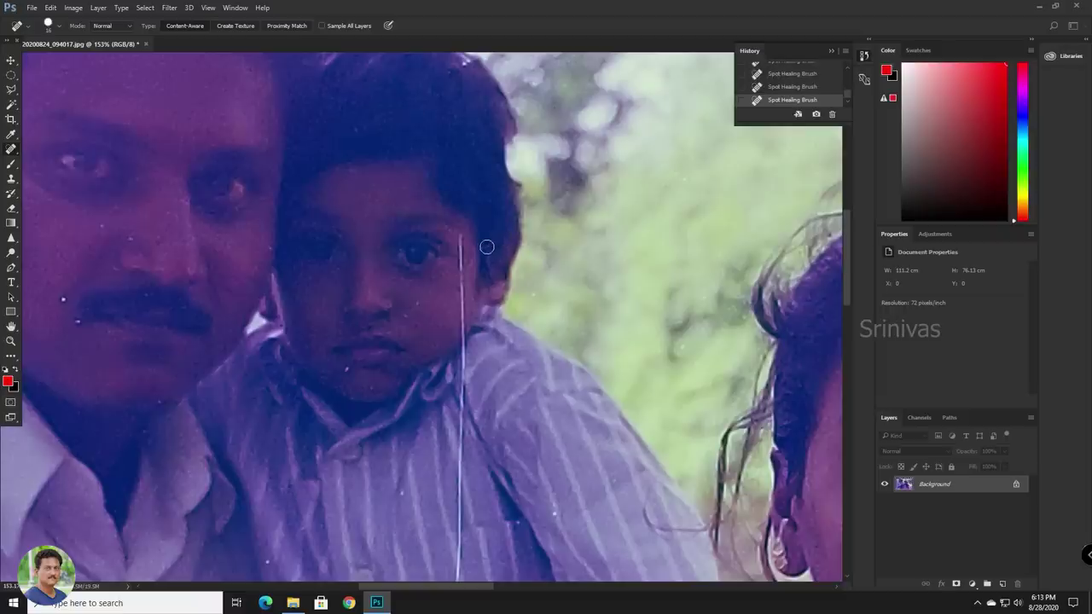
pyautogui.click(409, 319)
pyautogui.click(347, 369)
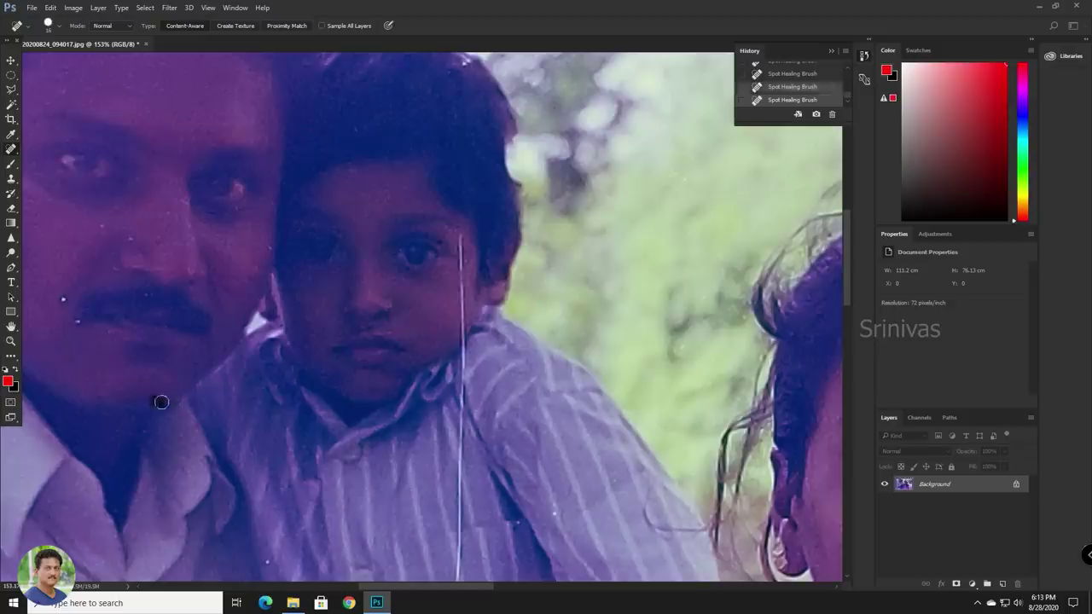
pyautogui.click(63, 301)
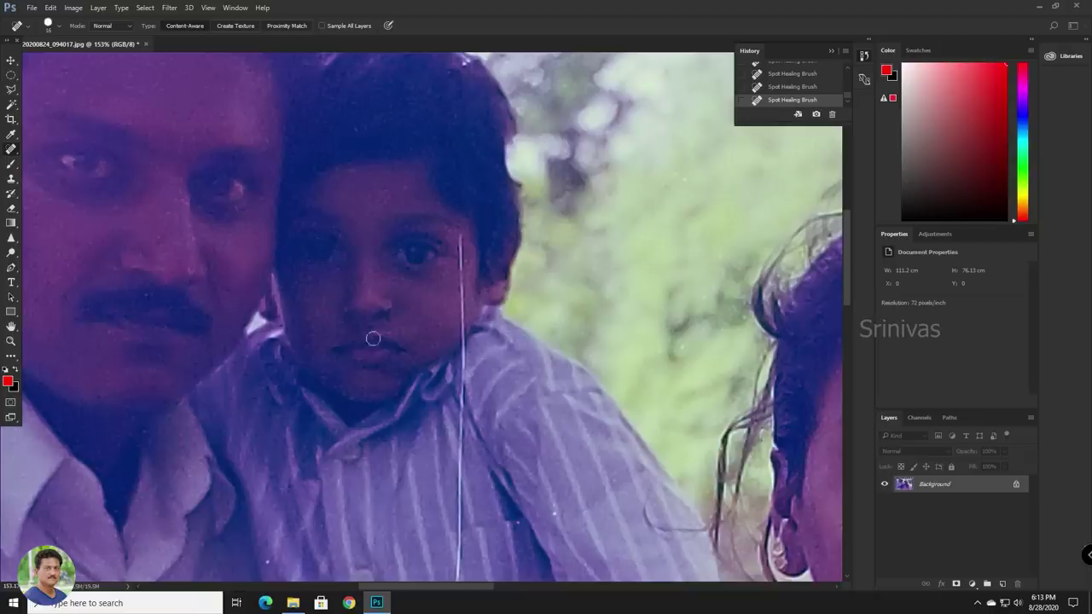
# Heal the white scratch below the boy's cheek and beside his eye.
pyautogui.moveTo(446, 361); pyautogui.dragTo(407, 195)
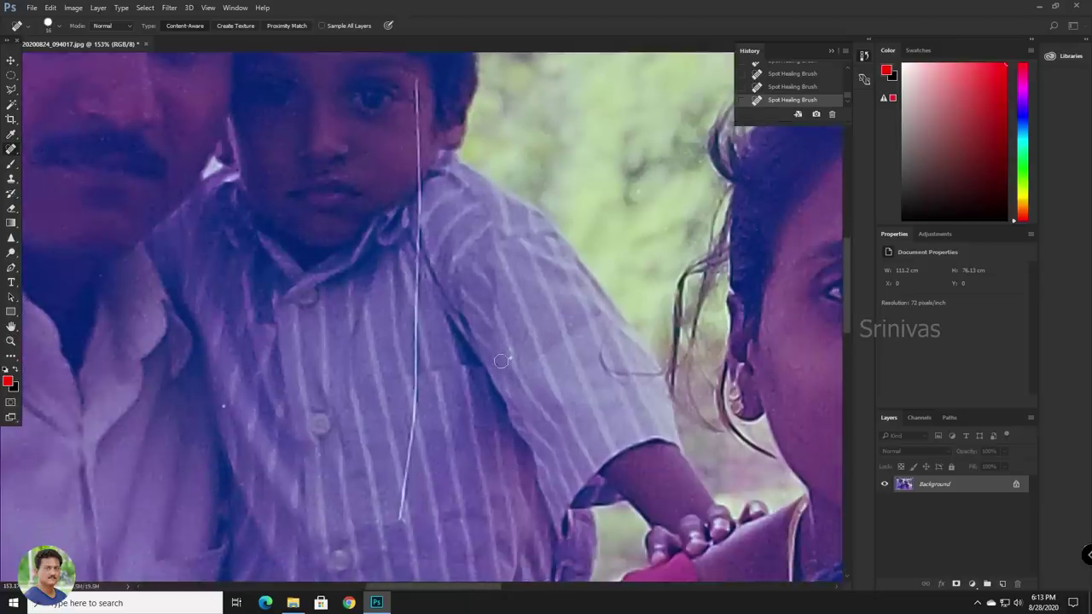
pyautogui.moveTo(397, 171); pyautogui.dragTo(419, 272)
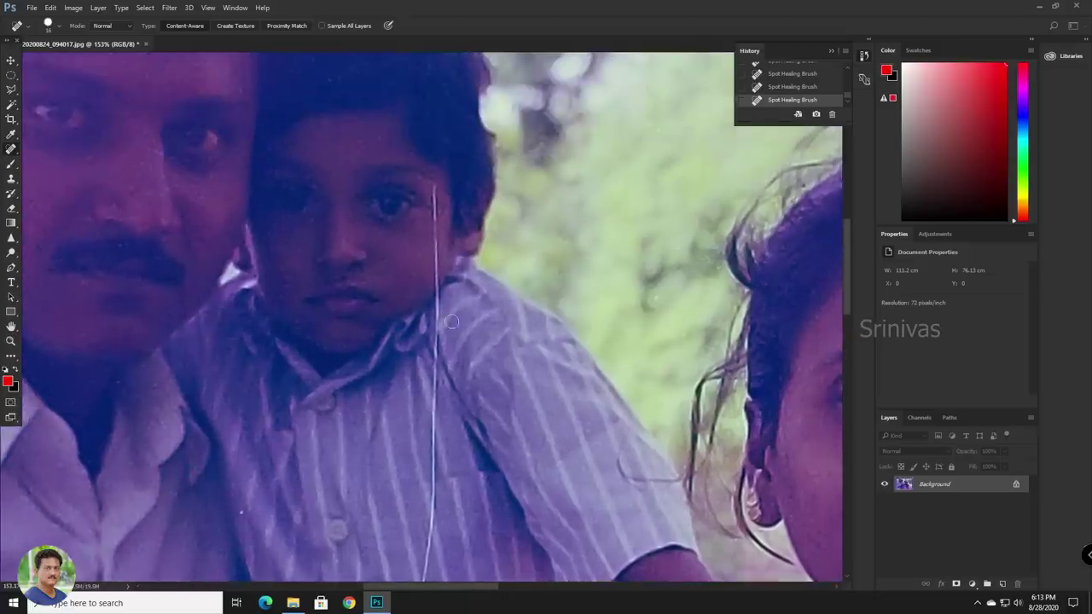
pyautogui.moveTo(434, 243); pyautogui.dragTo(435, 268)
pyautogui.click(435, 273)
pyautogui.moveTo(435, 213); pyautogui.dragTo(434, 192)
pyautogui.click(431, 197)
pyautogui.click(431, 184)
pyautogui.scroll(-5, 475, 246)
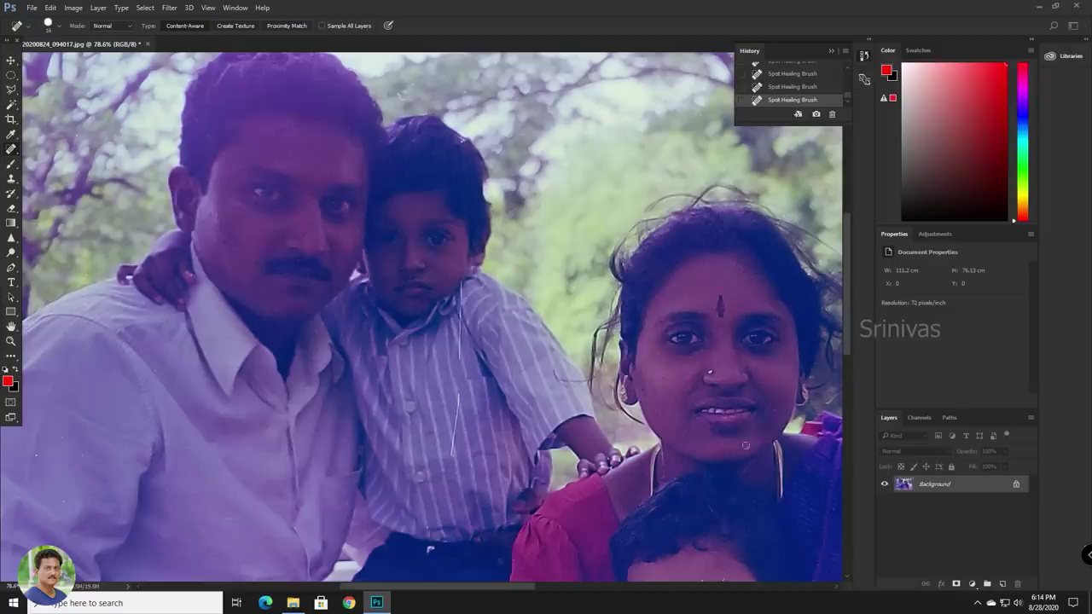
# Fit the photo on screen, minimize its window and select zoo 2000.jpg to open.
pyautogui.moveTo(737, 468); pyautogui.dragTo(567, 227)
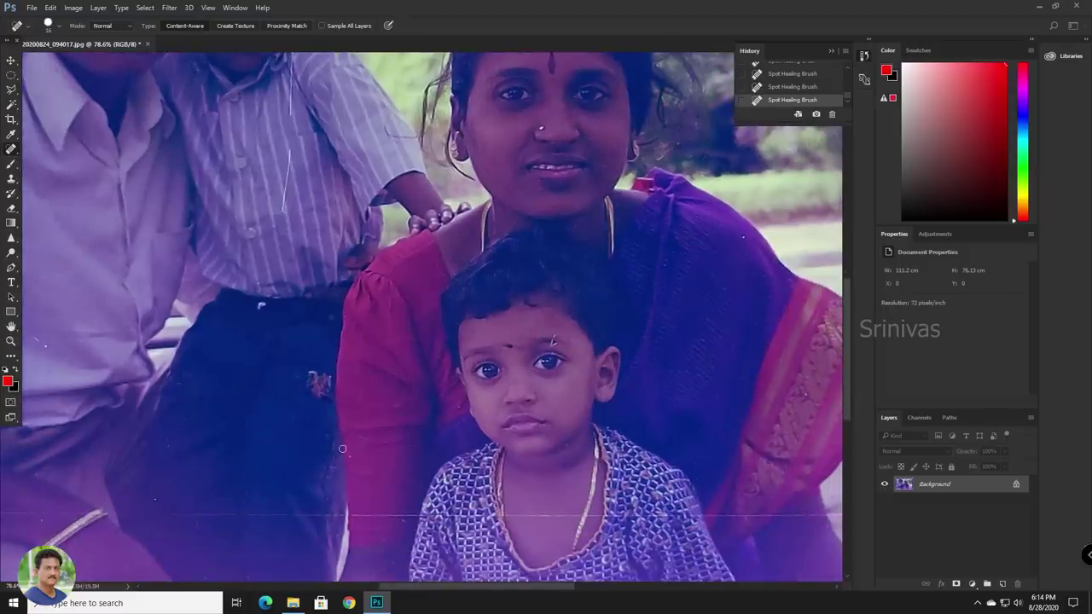
pyautogui.hotkey('ctrl', '0')
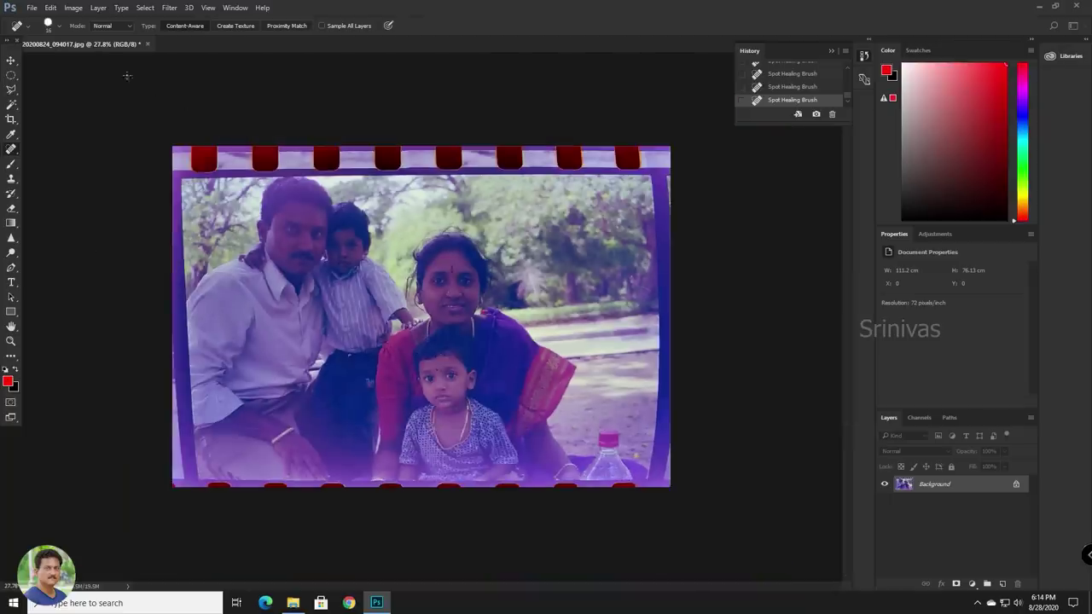
pyautogui.moveTo(99, 44); pyautogui.dragTo(216, 92)
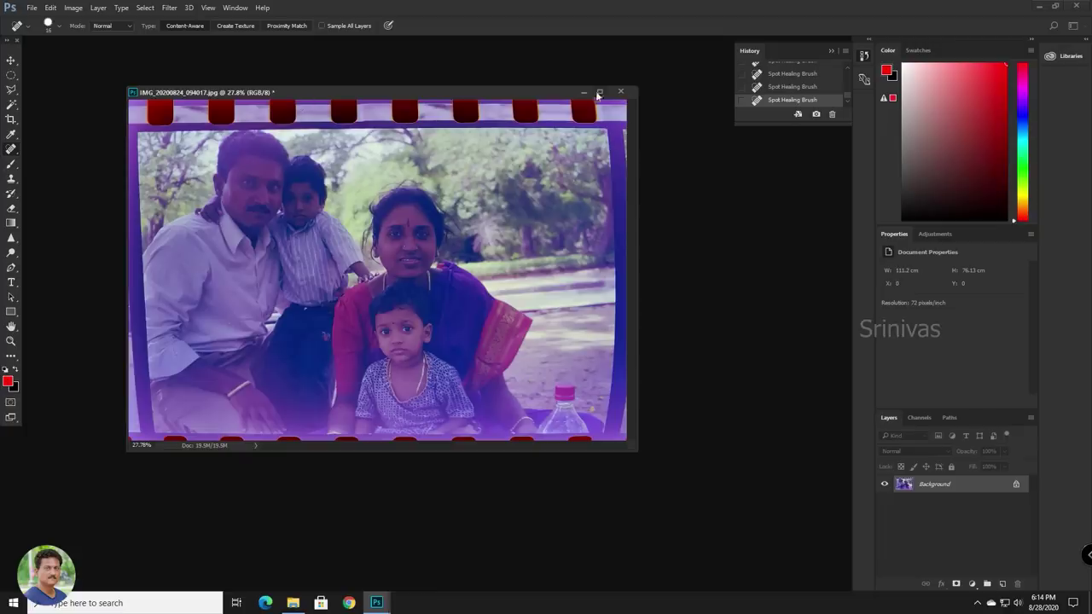
pyautogui.click(584, 92)
pyautogui.hotkey('ctrl', 'o')
pyautogui.click(361, 253)
# Open zoo 2000.jpg as a docked tab and zoom and pan over the man's face.
pyautogui.click(446, 415)
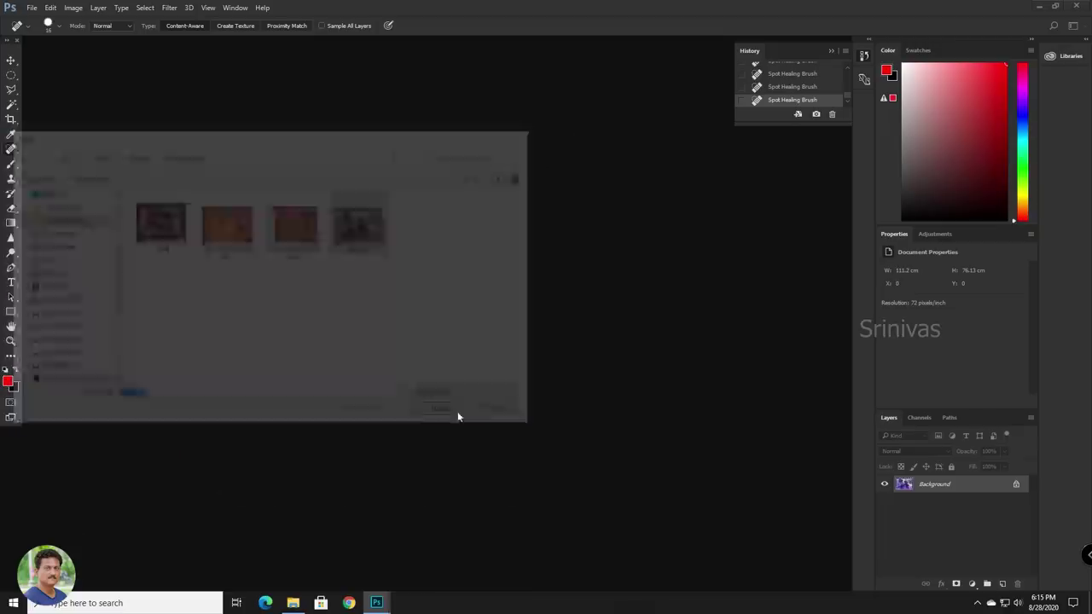
pyautogui.moveTo(575, 87); pyautogui.dragTo(564, 35)
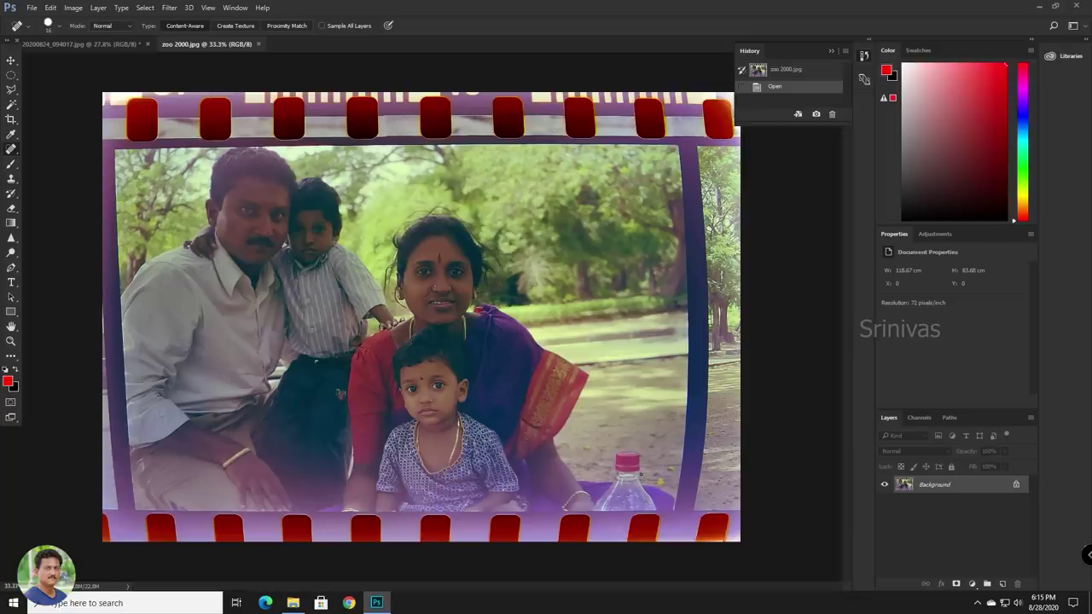
pyautogui.scroll(5, 365, 421)
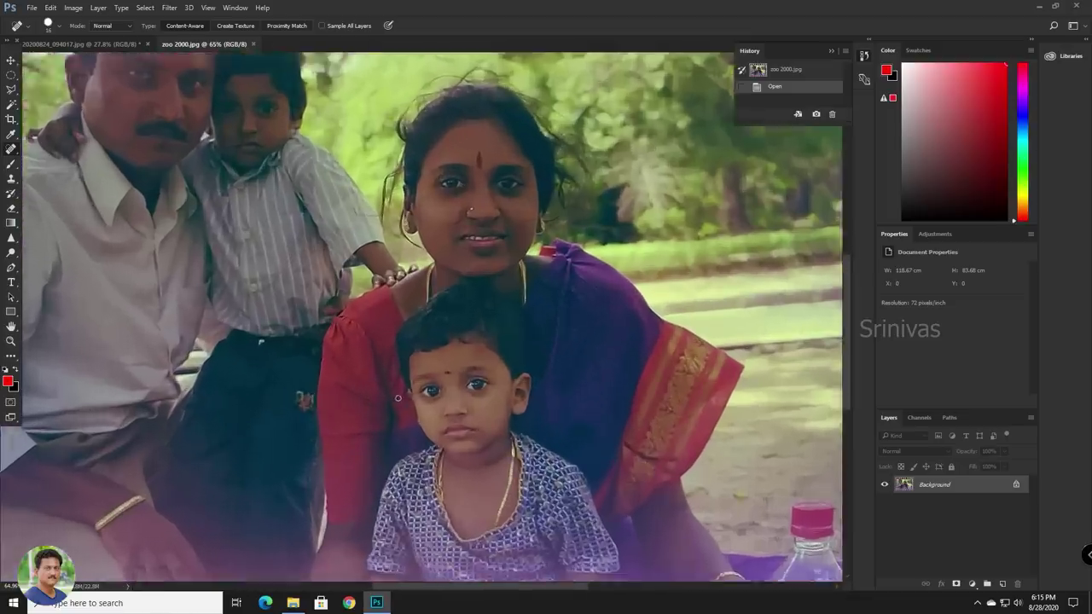
pyautogui.click(11, 326)
pyautogui.moveTo(366, 320); pyautogui.dragTo(640, 343)
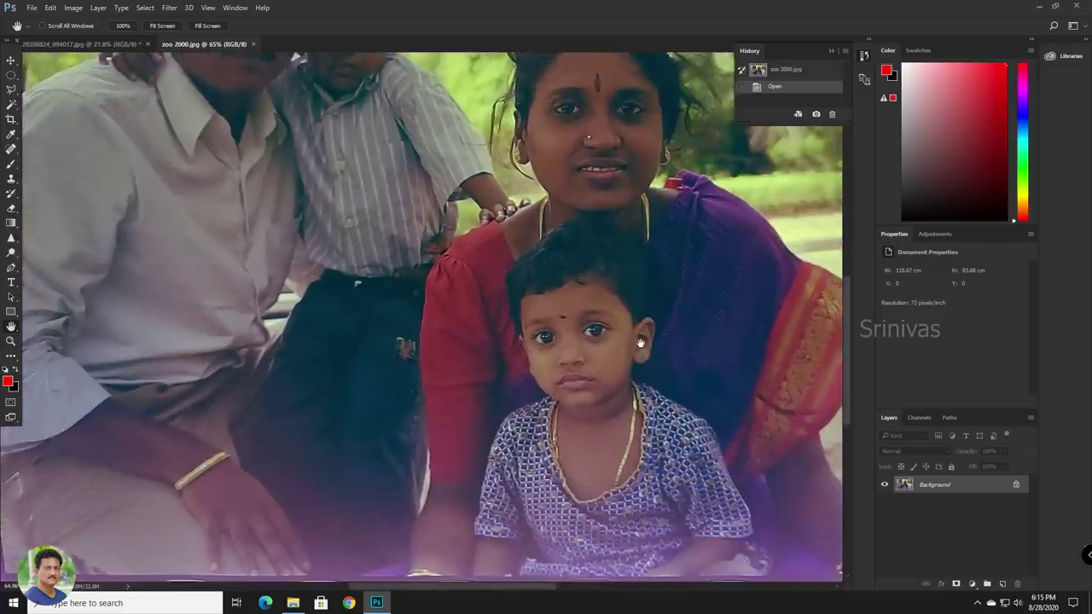
pyautogui.moveTo(224, 227); pyautogui.dragTo(271, 267)
pyautogui.moveTo(642, 446); pyautogui.dragTo(820, 458)
pyautogui.scroll(-5, 821, 458)
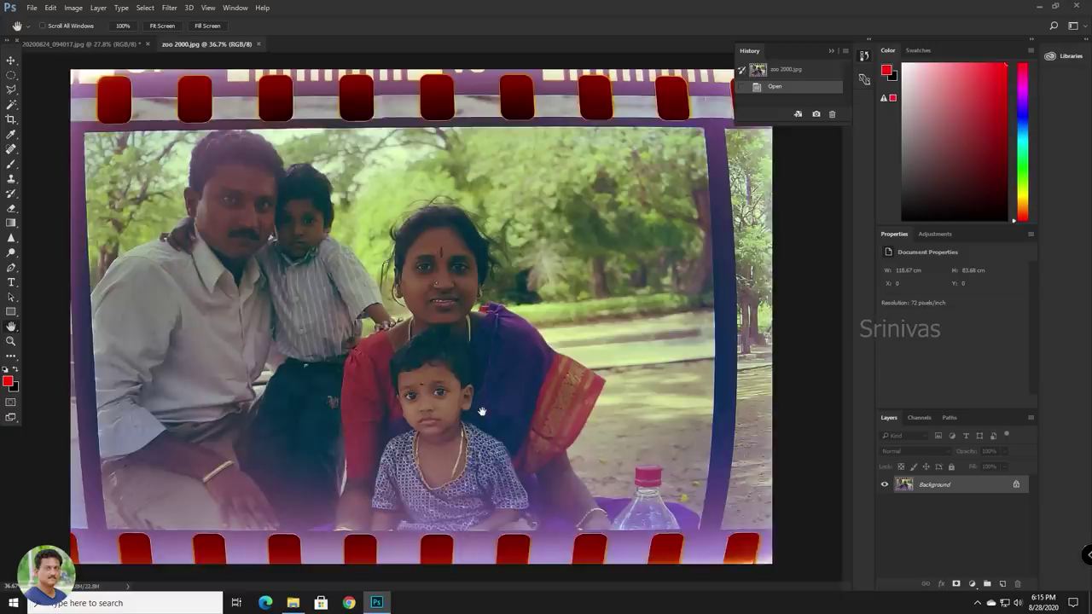
pyautogui.scroll(-1, 482, 412)
pyautogui.scroll(2, 484, 412)
pyautogui.moveTo(490, 394); pyautogui.dragTo(552, 380)
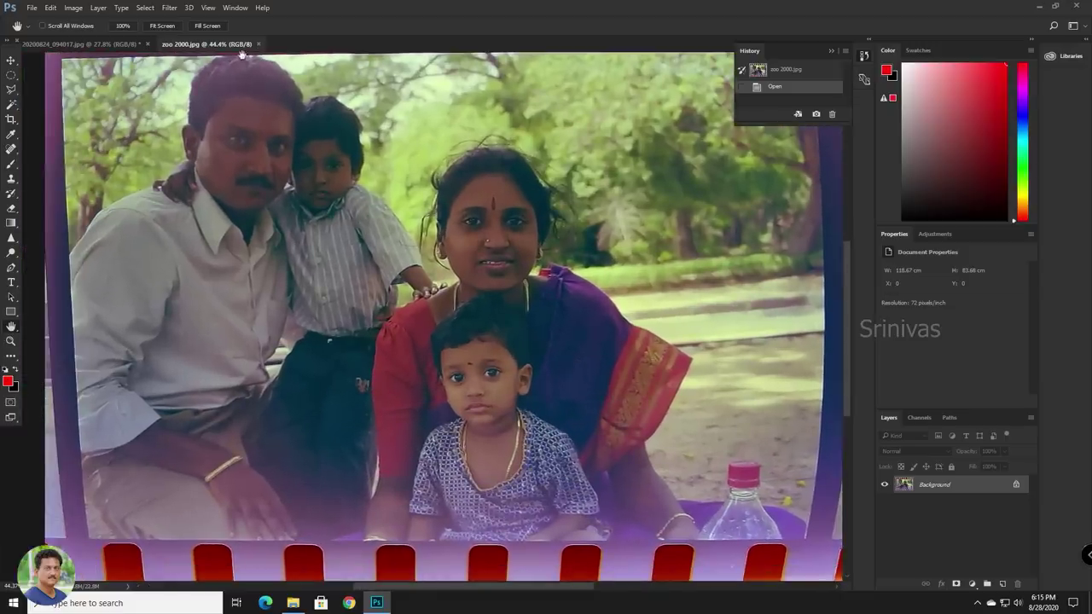
# Minimize the zoo 2000 window and close IMG_20200824_094017.jpg without saving.
pyautogui.moveTo(219, 49); pyautogui.dragTo(59, 74)
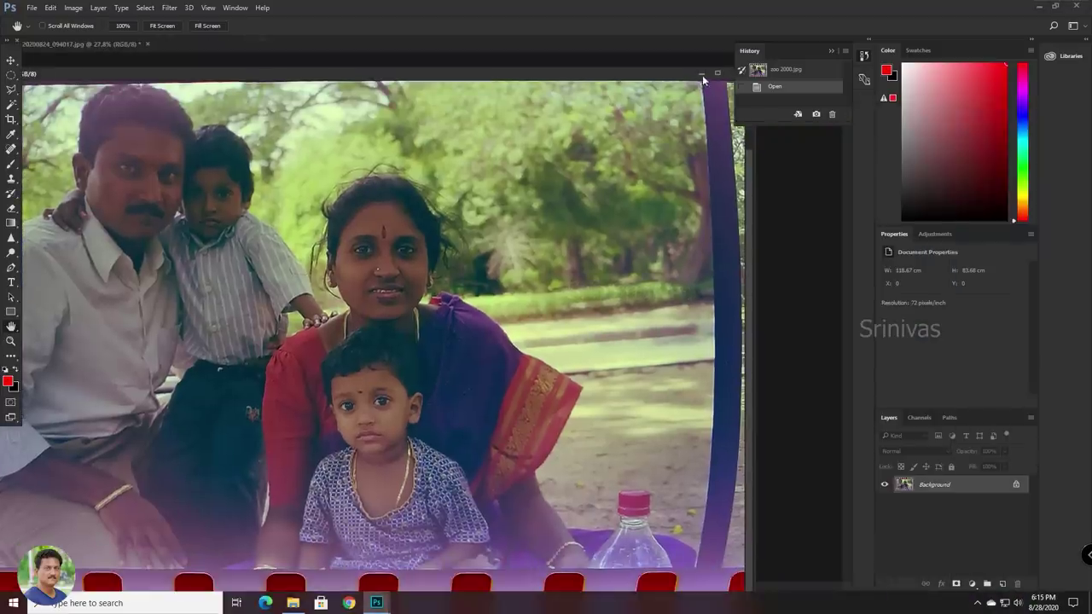
pyautogui.click(702, 74)
pyautogui.moveTo(182, 54); pyautogui.dragTo(580, 102)
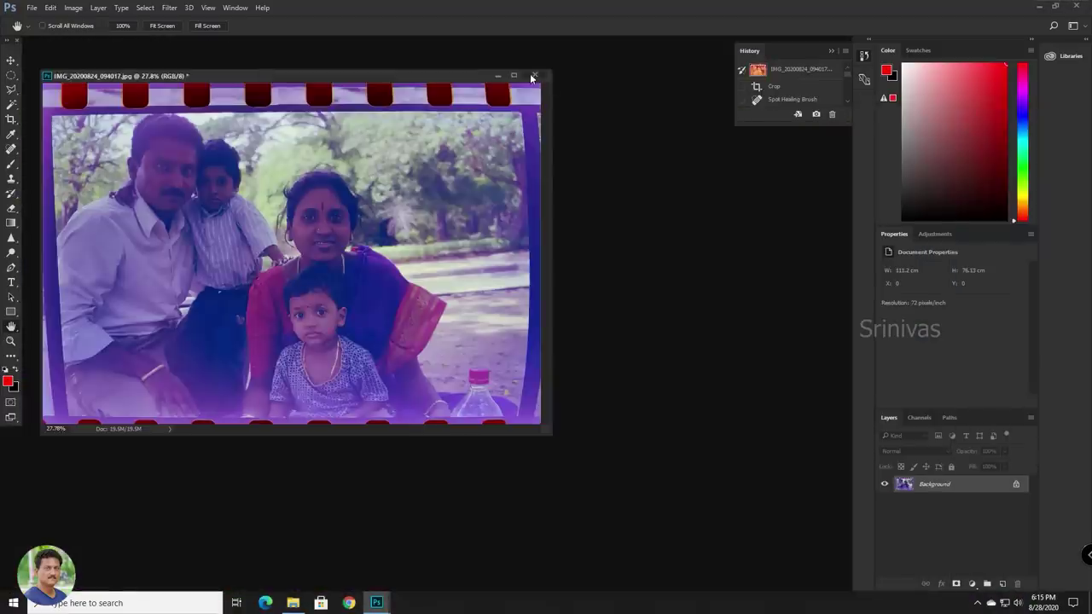
pyautogui.click(535, 75)
pyautogui.click(538, 229)
# Crop the second negative to the film frame, 111.58 × 93.38 cm.
pyautogui.press('c')
pyautogui.moveTo(417, 92); pyautogui.dragTo(421, 116)
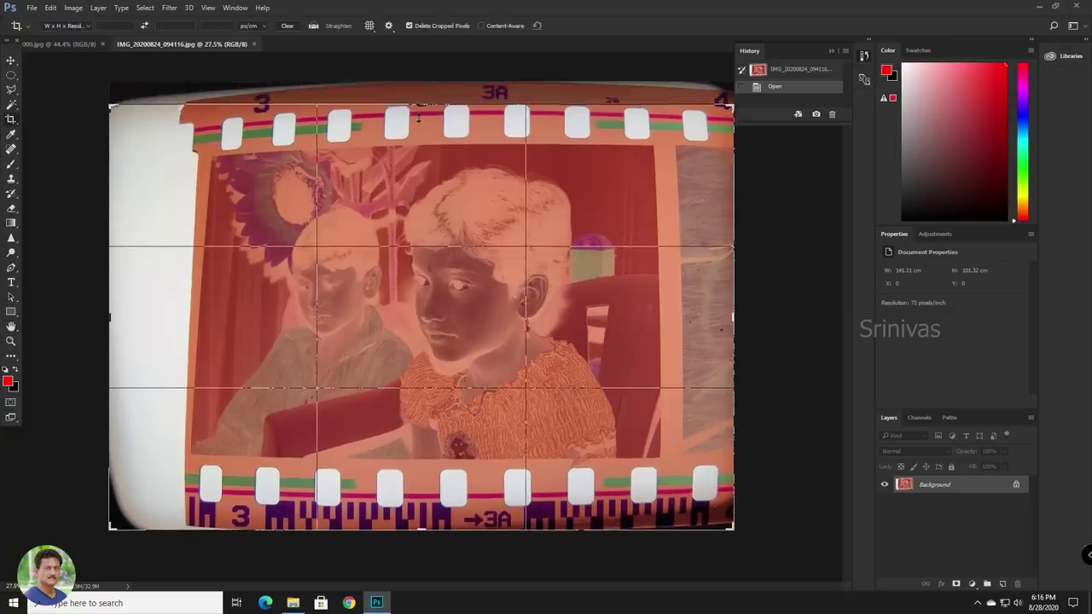
pyautogui.moveTo(436, 534); pyautogui.dragTo(458, 514)
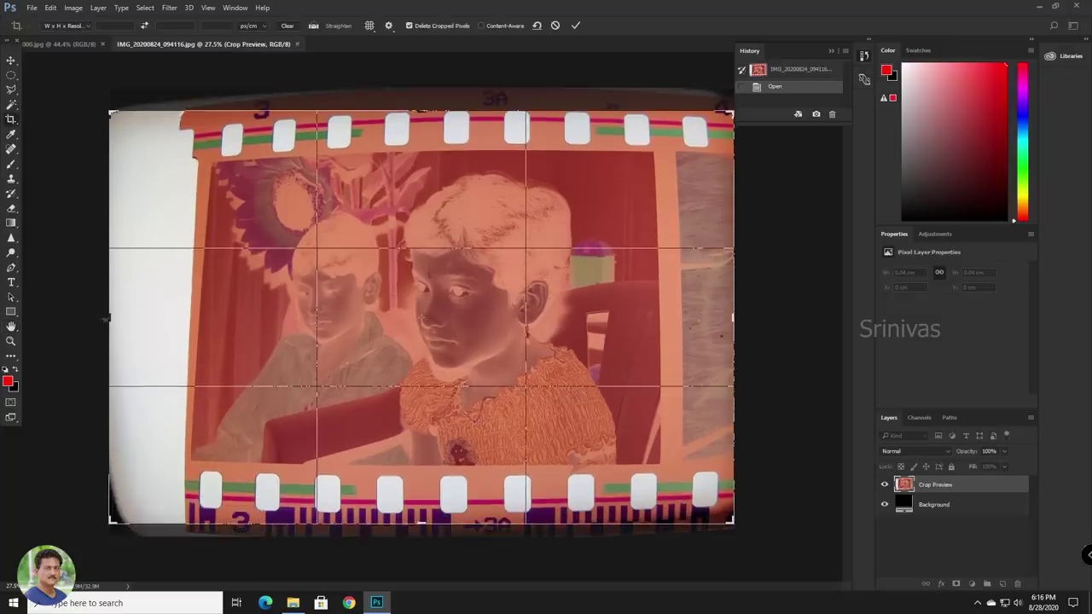
pyautogui.moveTo(106, 319); pyautogui.dragTo(152, 318)
pyautogui.moveTo(690, 319); pyautogui.dragTo(681, 317)
pyautogui.press('Return')
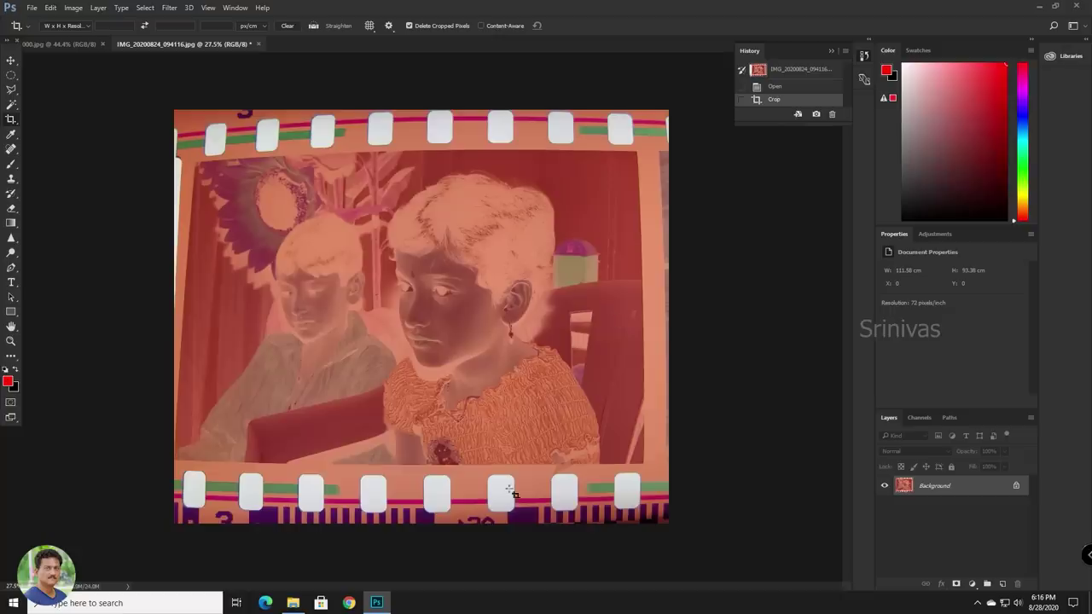
pyautogui.hotkey('ctrl', '+')
# Invert the cropped negative into a bluish positive.
pyautogui.click(76, 7)
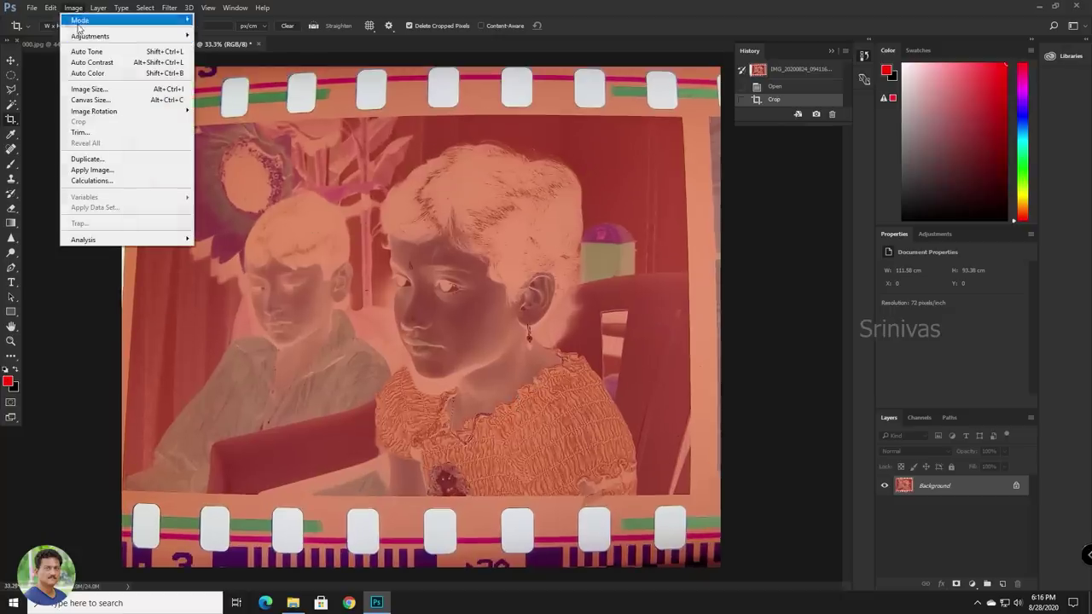
pyautogui.moveTo(81, 37)
pyautogui.click(243, 166)
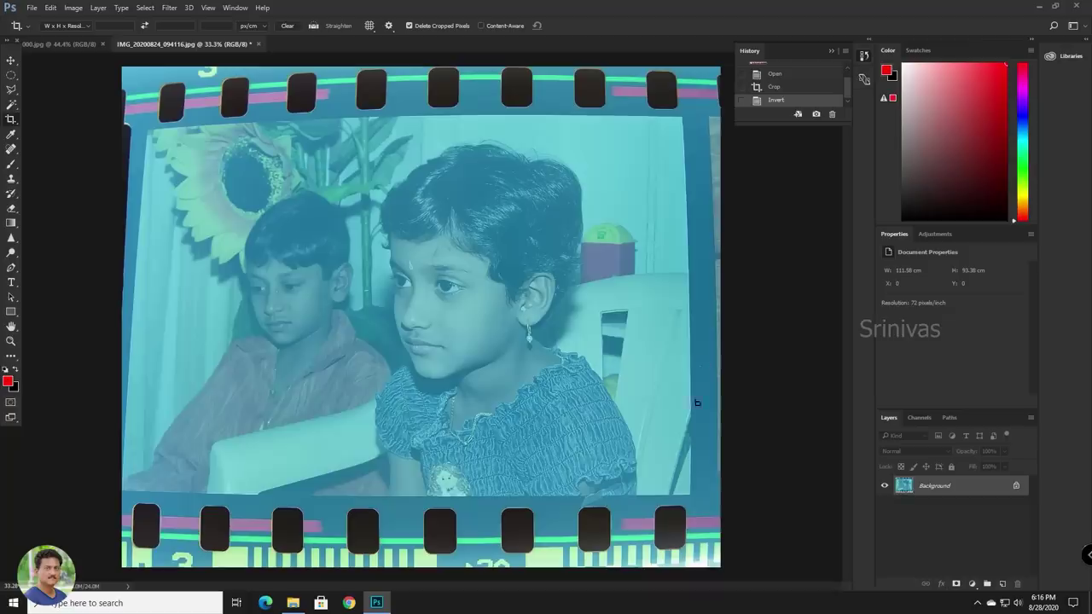
# Apply a midtone Color Balance of +78 Cyan-Red, -100 Magenta-Green and -97 Yellow-Blue.
pyautogui.click(83, 7)
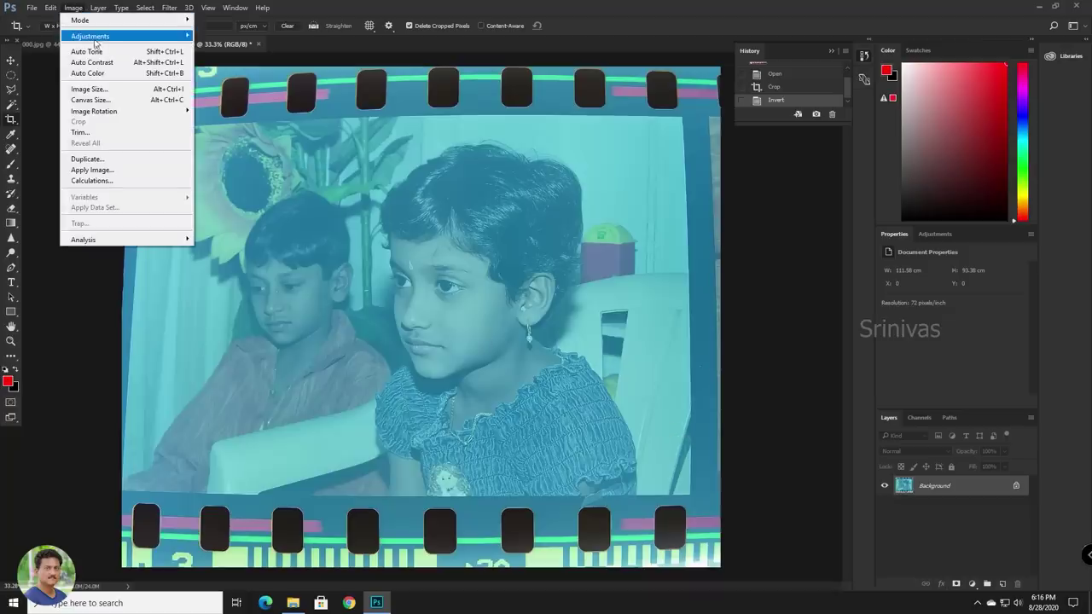
pyautogui.moveTo(96, 37)
pyautogui.click(275, 106)
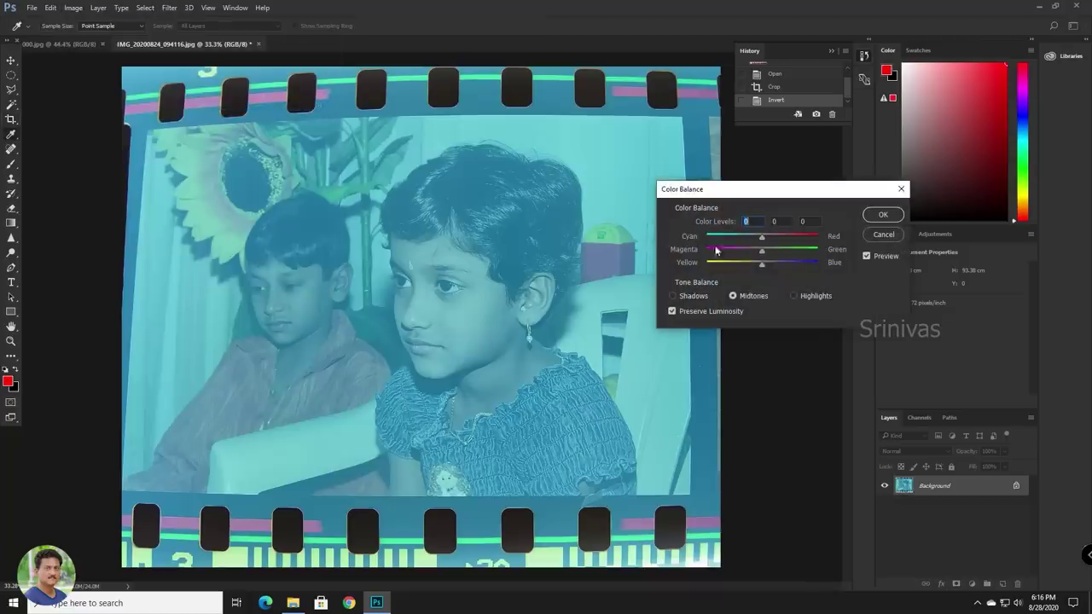
pyautogui.moveTo(762, 251); pyautogui.dragTo(662, 251)
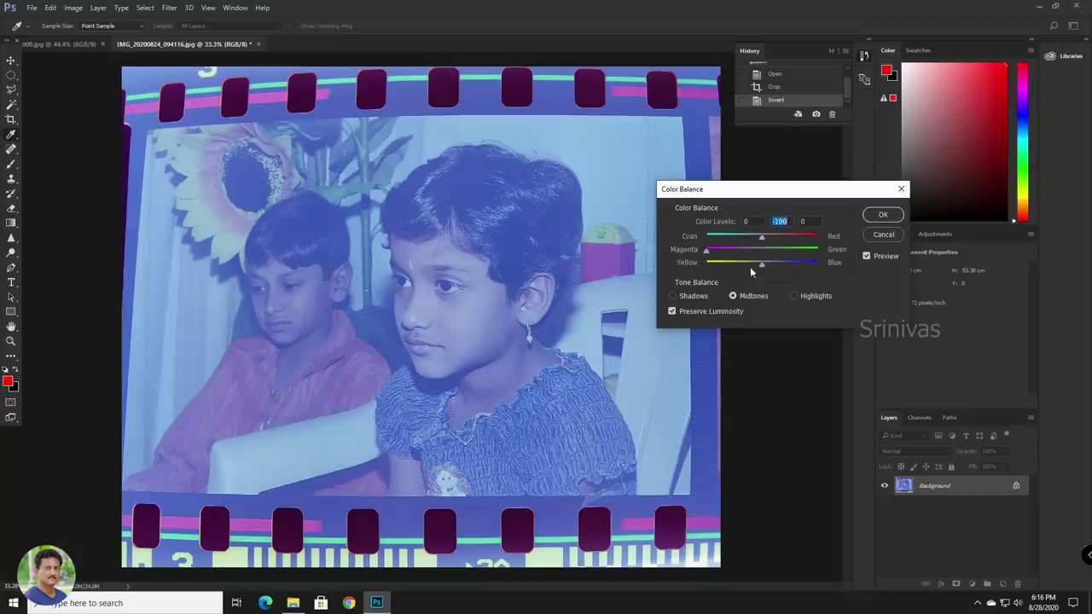
pyautogui.moveTo(761, 268); pyautogui.dragTo(704, 267)
pyautogui.moveTo(765, 242); pyautogui.dragTo(806, 246)
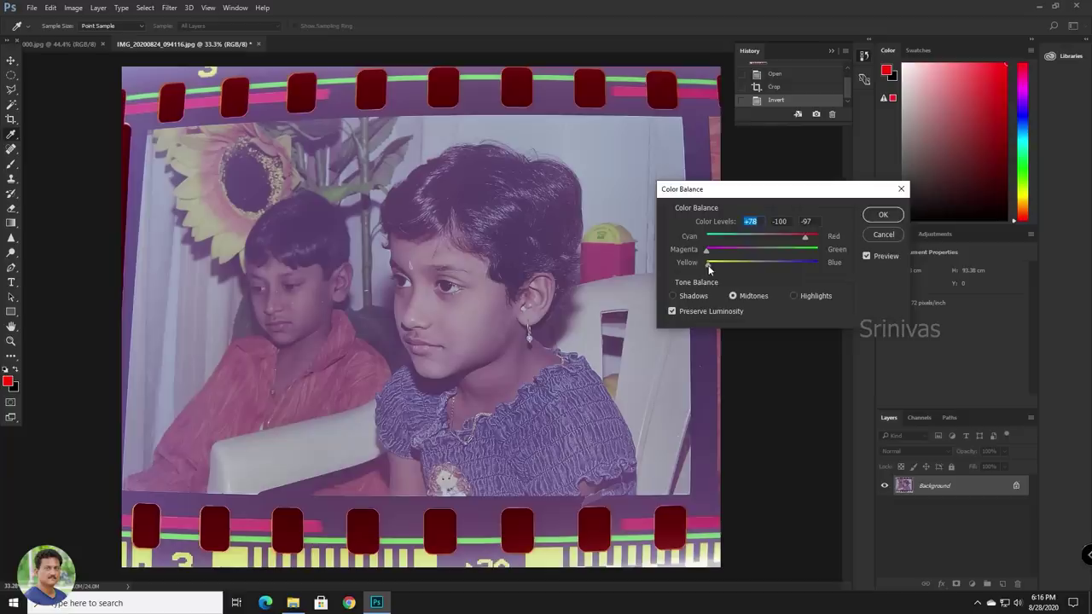
pyautogui.click(884, 215)
# Bring up the Curves adjustment dialog.
pyautogui.click(74, 8)
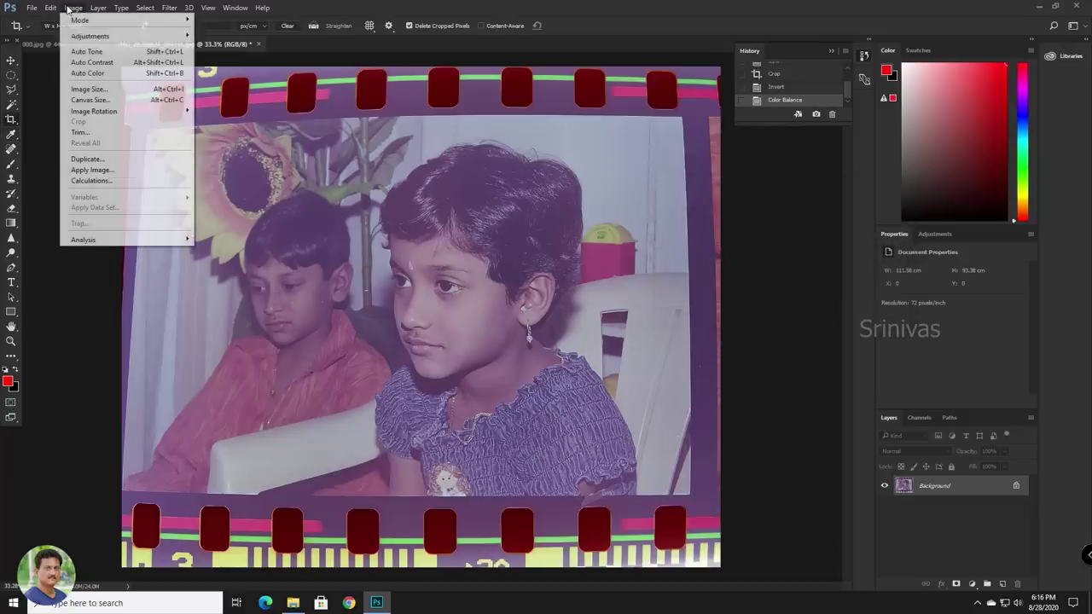
pyautogui.moveTo(85, 32)
pyautogui.click(256, 58)
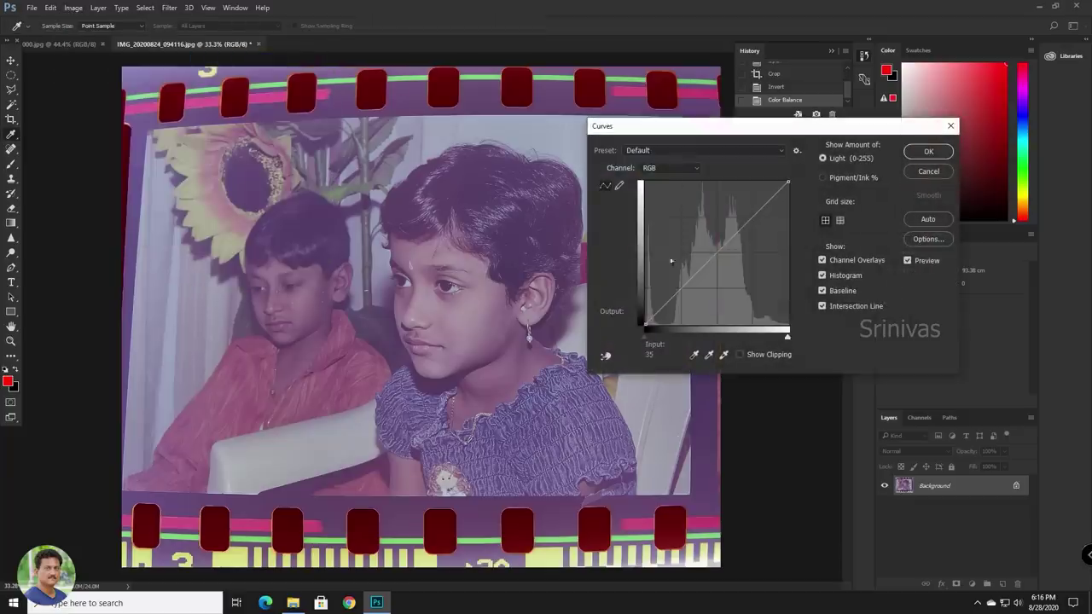
# Apply a contrast curve with points 142→121 and 189→182.
pyautogui.moveTo(721, 246); pyautogui.dragTo(725, 256)
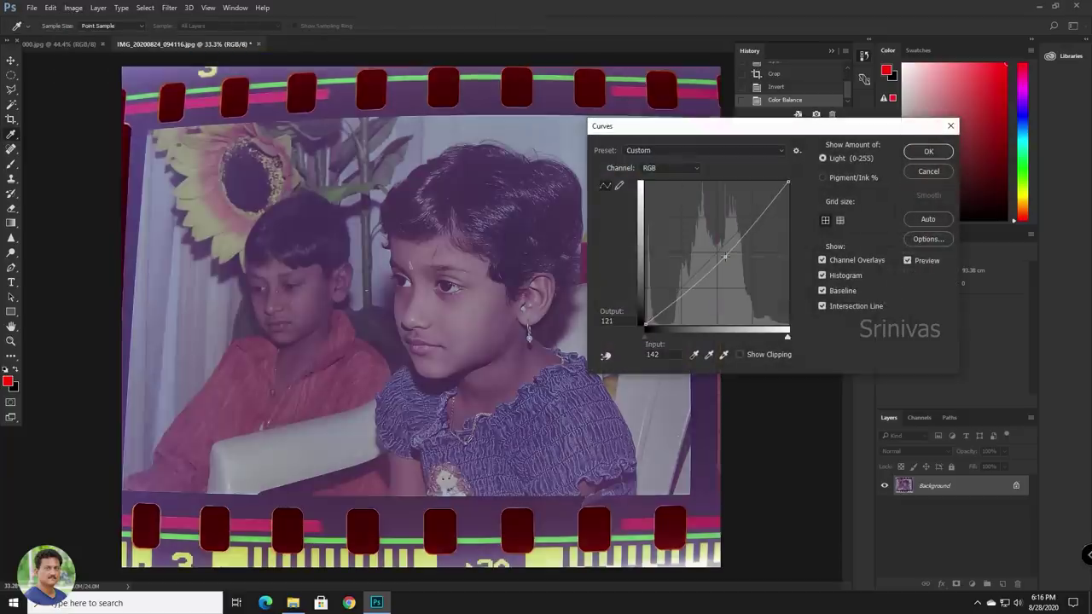
pyautogui.moveTo(748, 219); pyautogui.dragTo(750, 223)
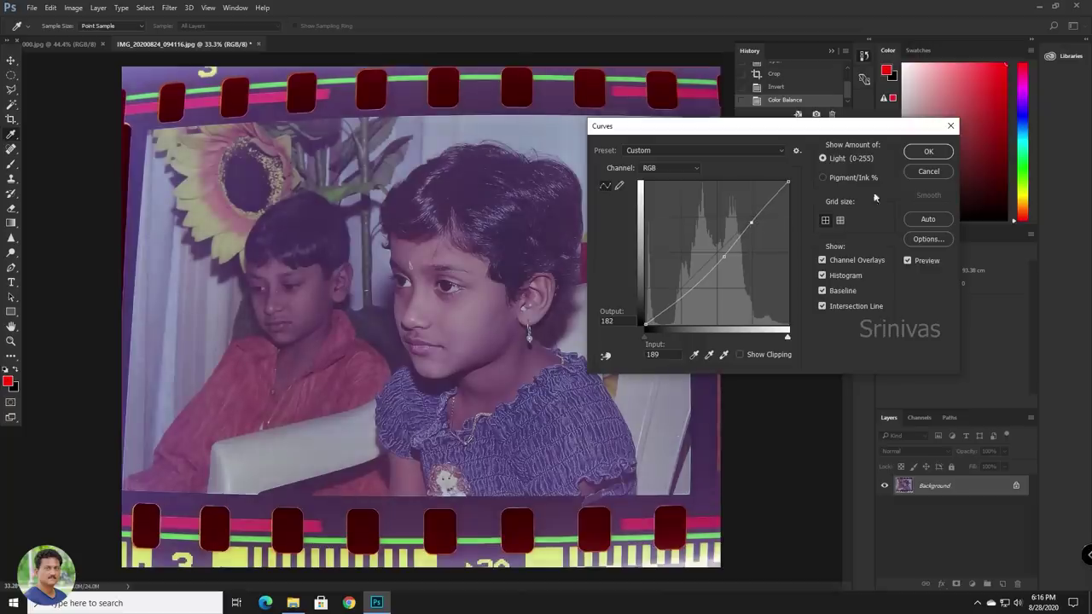
pyautogui.click(928, 152)
# Apply Levels with input values 34, 1.10 and 236.
pyautogui.click(74, 8)
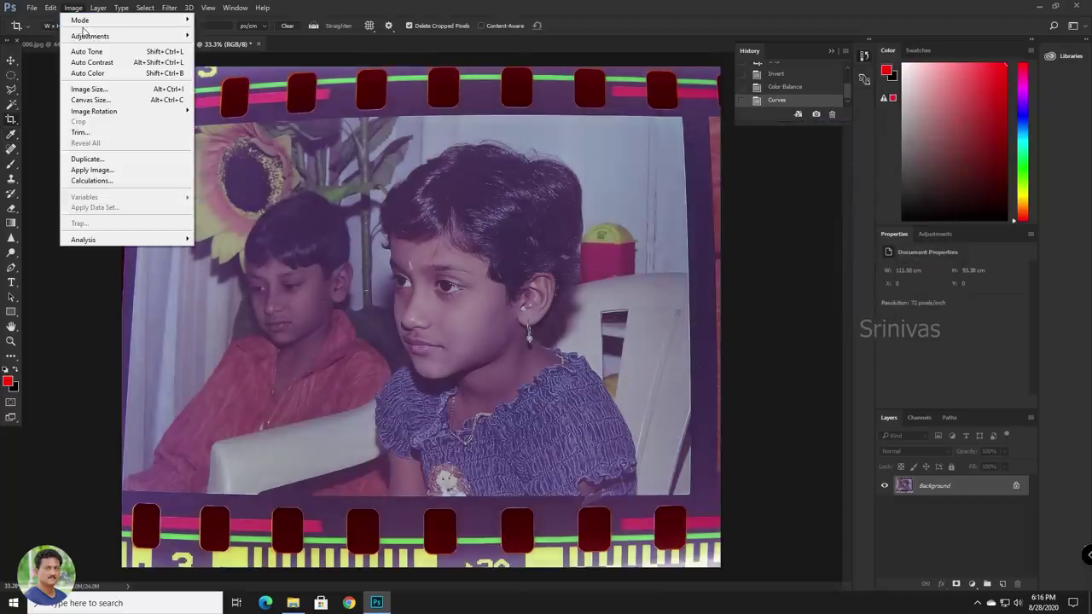
pyautogui.moveTo(86, 38)
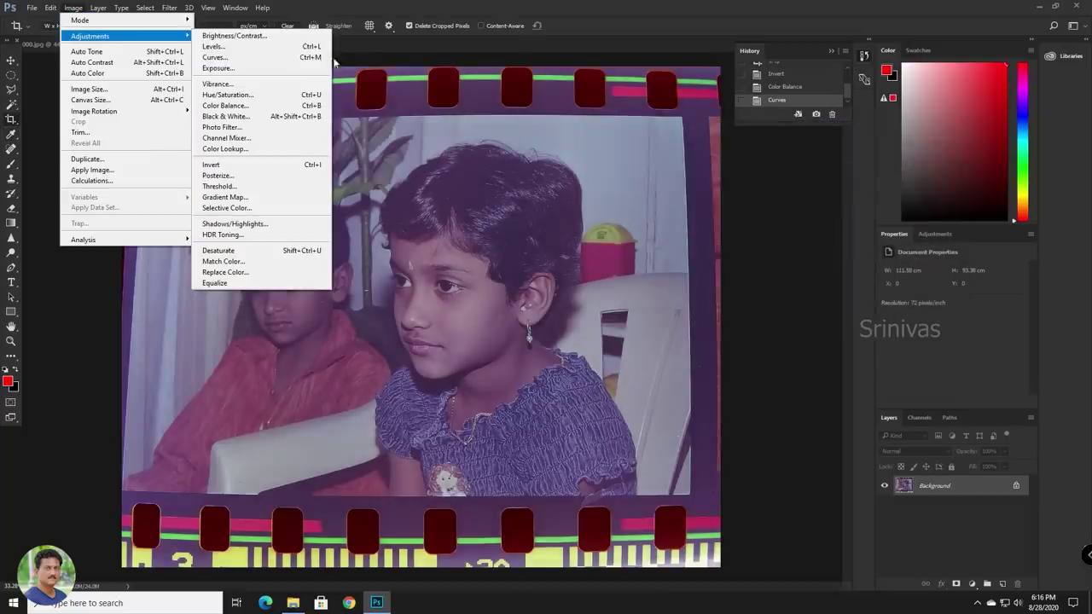
pyautogui.click(273, 53)
pyautogui.moveTo(745, 348); pyautogui.dragTo(757, 348)
pyautogui.moveTo(882, 349); pyautogui.dragTo(813, 350)
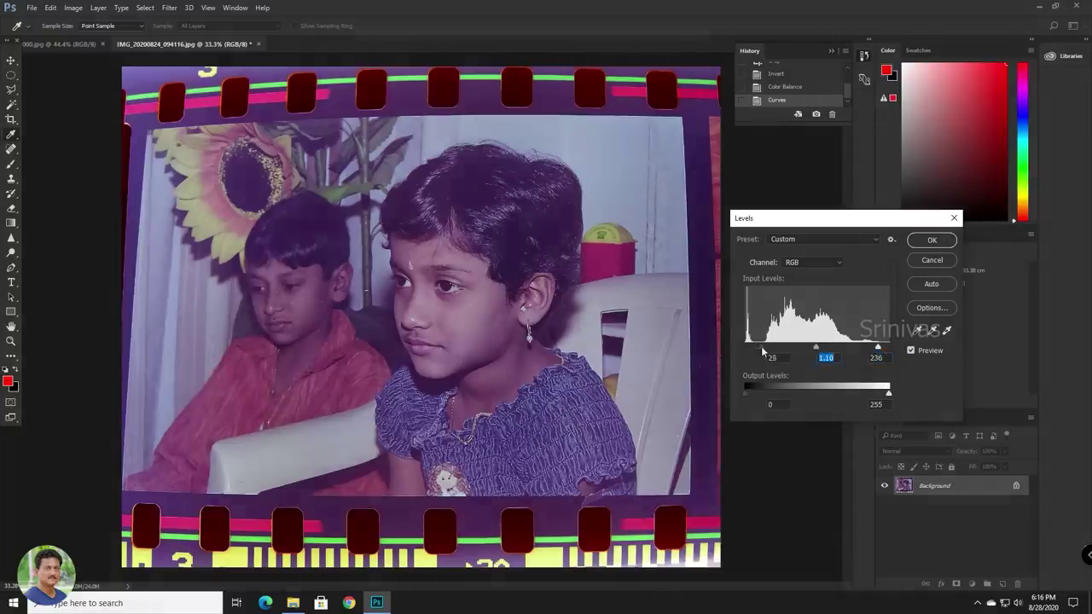
pyautogui.moveTo(761, 349); pyautogui.dragTo(765, 351)
pyautogui.click(945, 239)
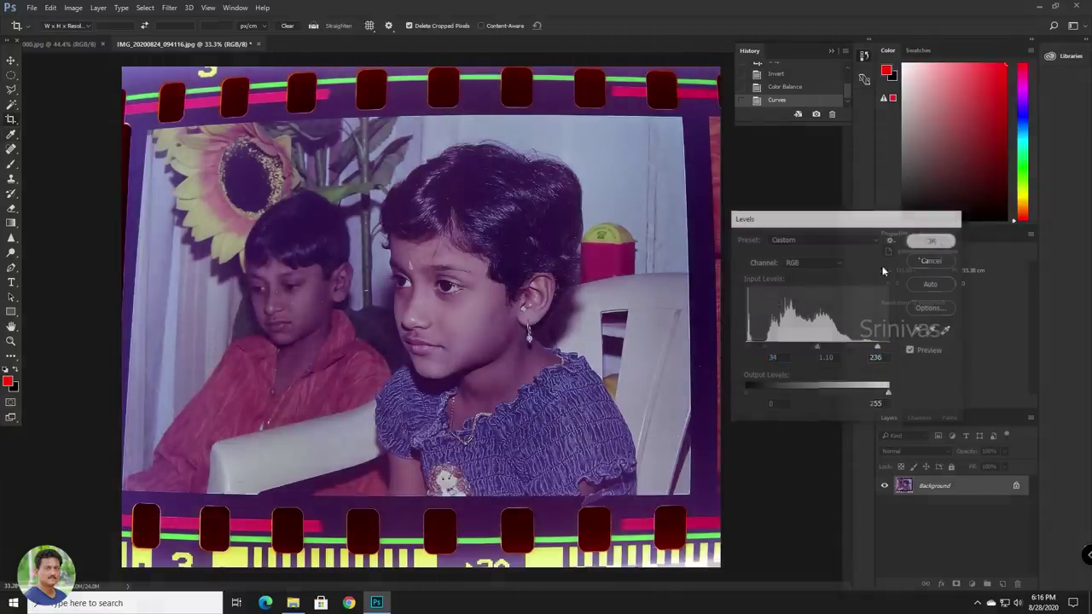
# Zoom in and spot-heal the four dust specks on the boy's cheek and under his eye.
pyautogui.scroll(3, 473, 374)
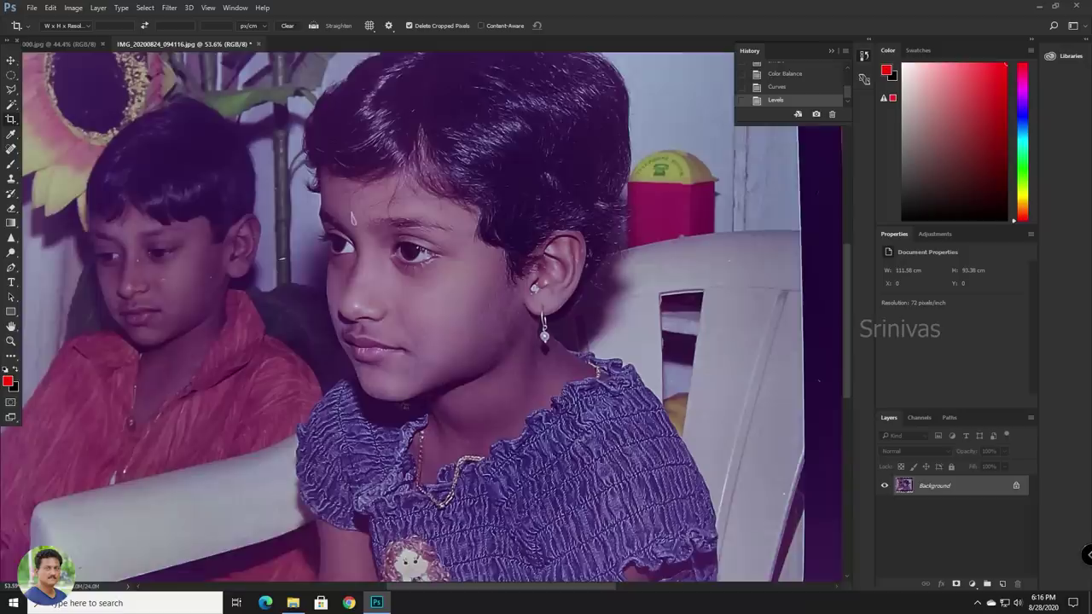
pyautogui.moveTo(194, 265); pyautogui.dragTo(412, 304)
pyautogui.press('j')
pyautogui.click(409, 320)
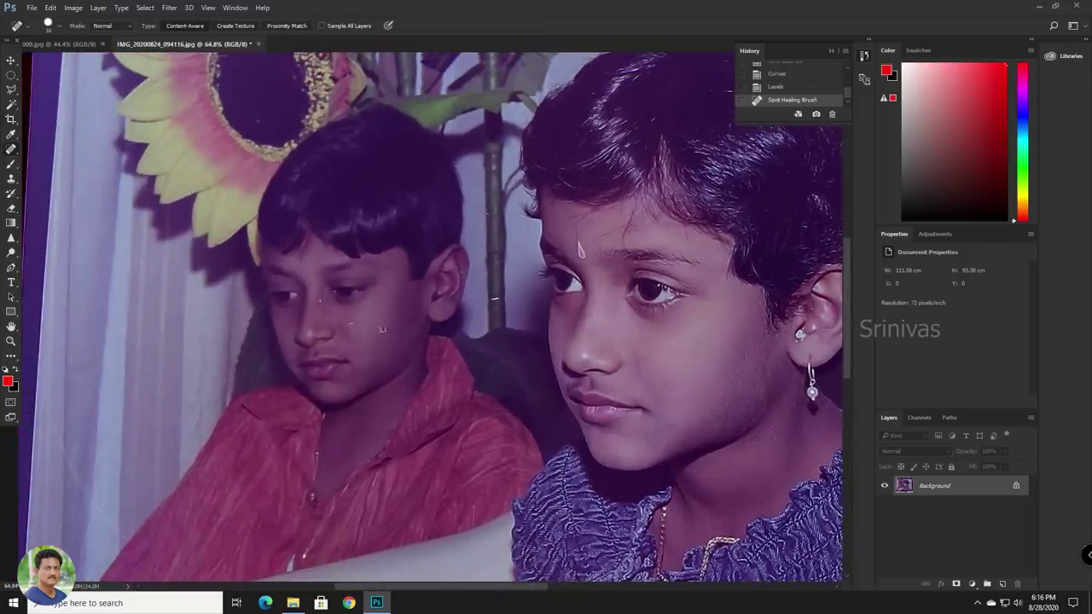
pyautogui.click(348, 324)
pyautogui.click(321, 299)
pyautogui.click(319, 302)
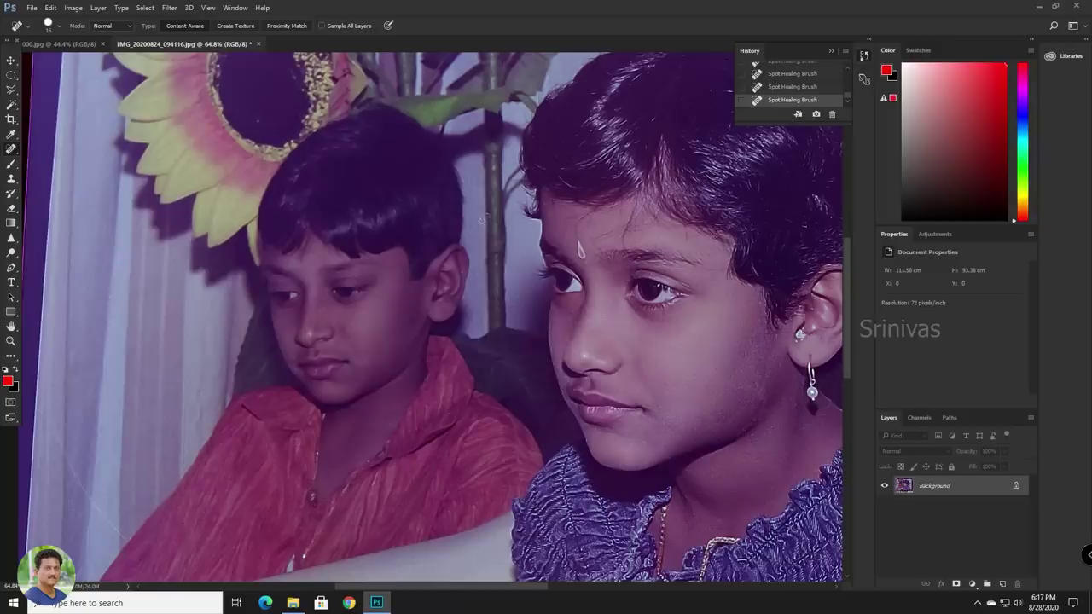
# Zoom back out and float this photo in its own window beside the park photo.
pyautogui.moveTo(699, 402); pyautogui.dragTo(463, 341)
pyautogui.scroll(-2, 463, 341)
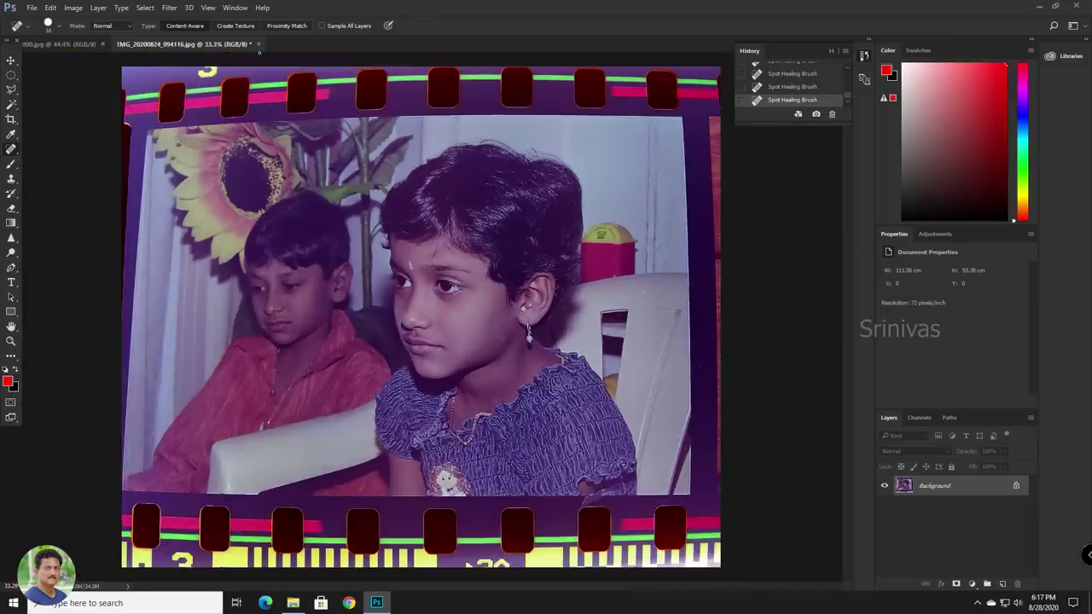
pyautogui.moveTo(247, 51); pyautogui.dragTo(341, 92)
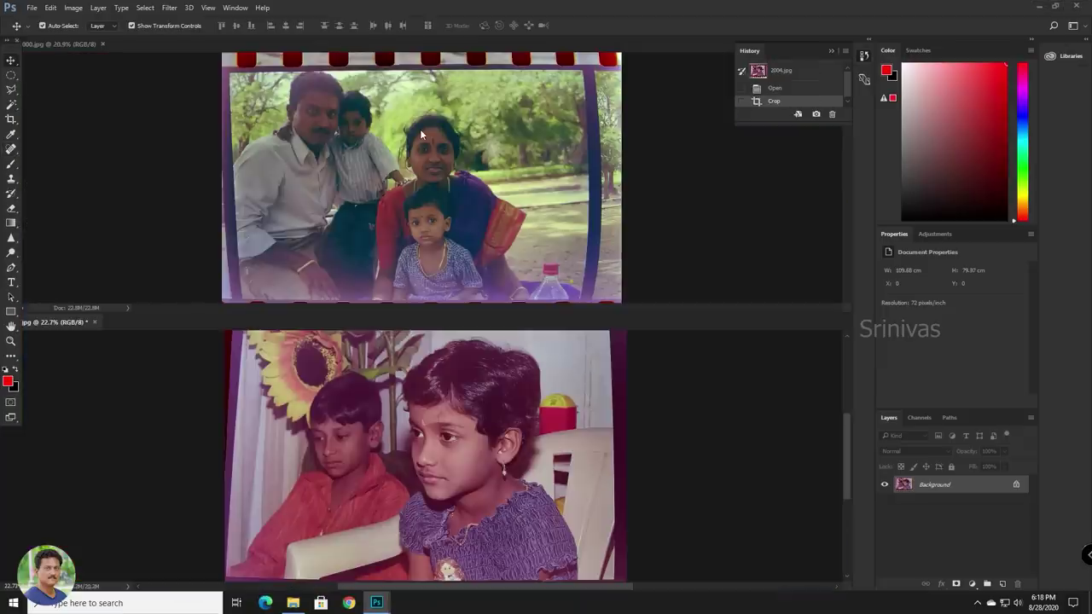
# Zoom in on the park and 2004 photos, then open 2004 from Old Negatives in Photos.
pyautogui.click(457, 154)
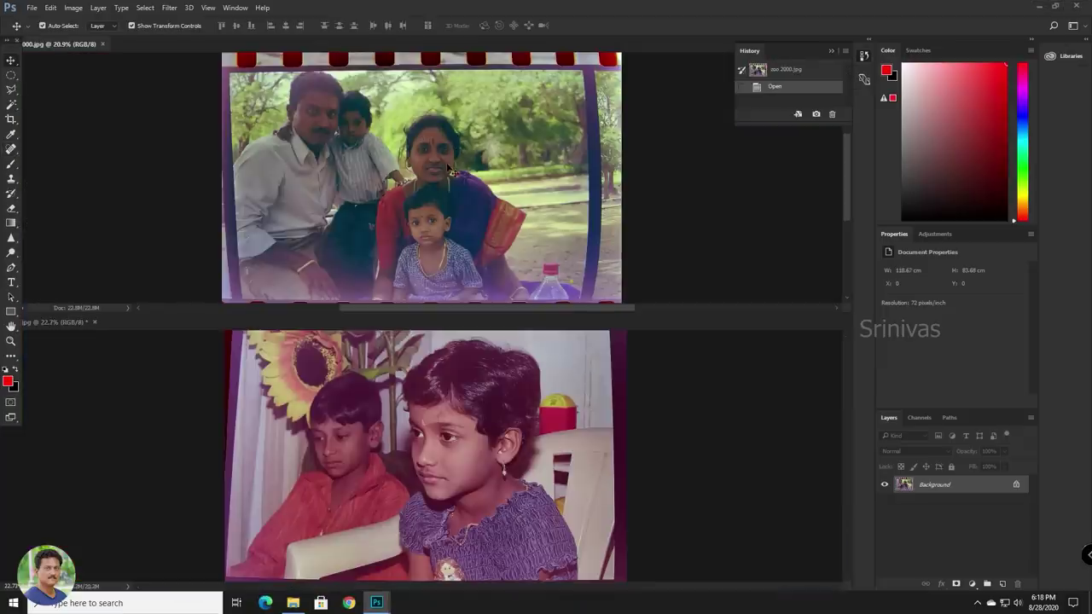
pyautogui.scroll(3, 452, 171)
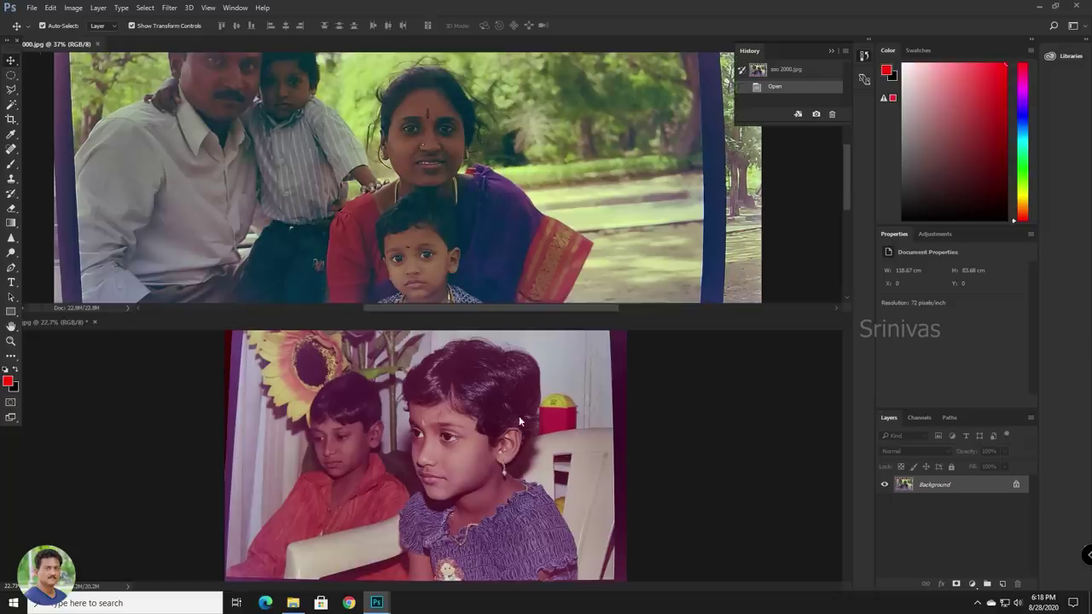
pyautogui.click(521, 420)
pyautogui.scroll(3, 520, 463)
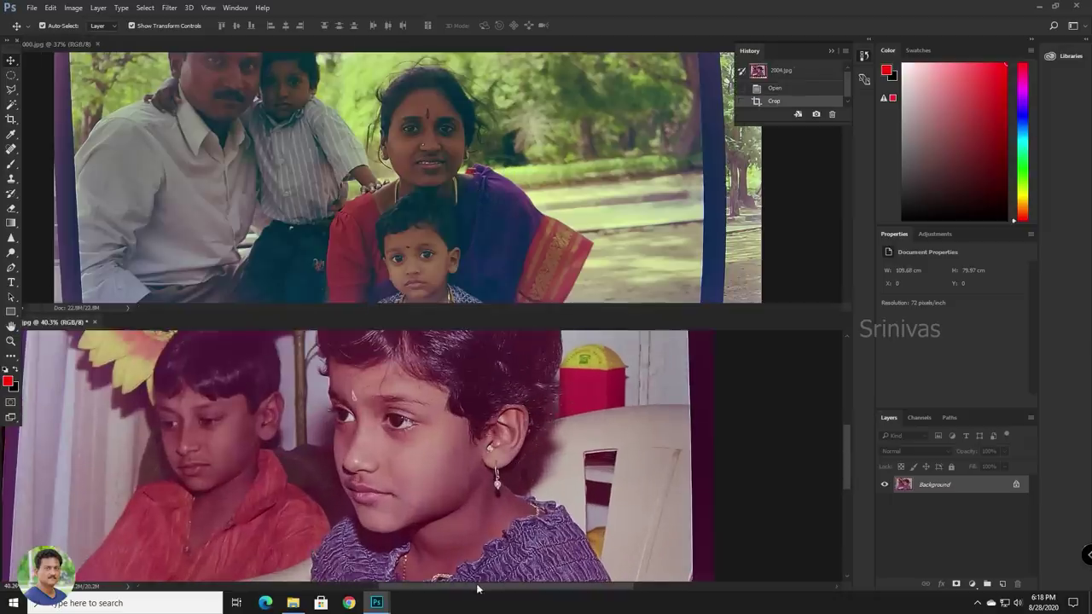
pyautogui.hscroll(-1, 474, 586)
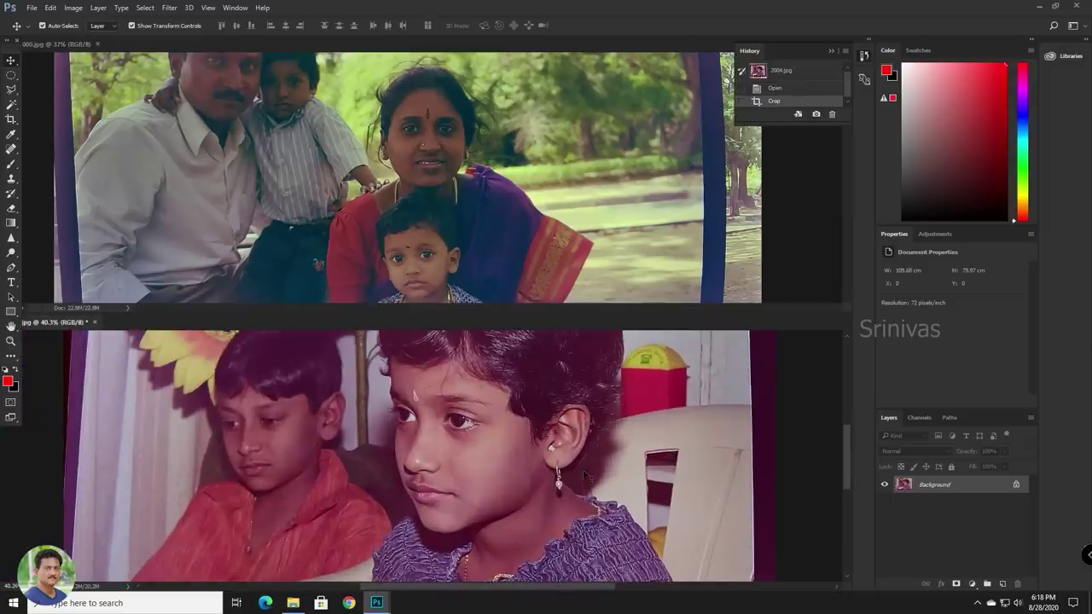
pyautogui.scroll(-2, 585, 474)
pyautogui.scroll(1, 585, 474)
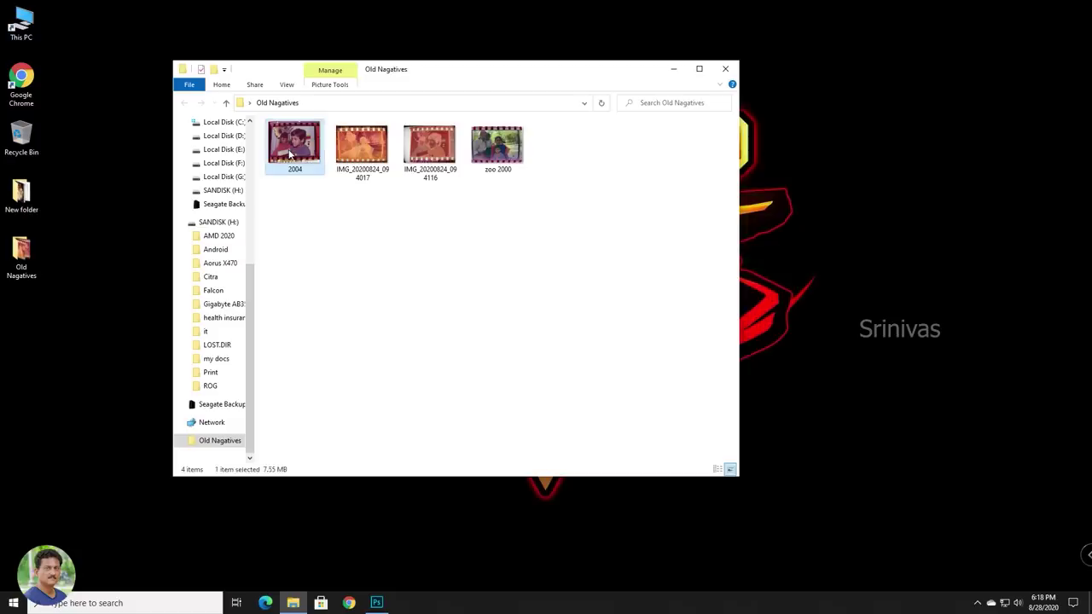
pyautogui.doubleClick(292, 147)
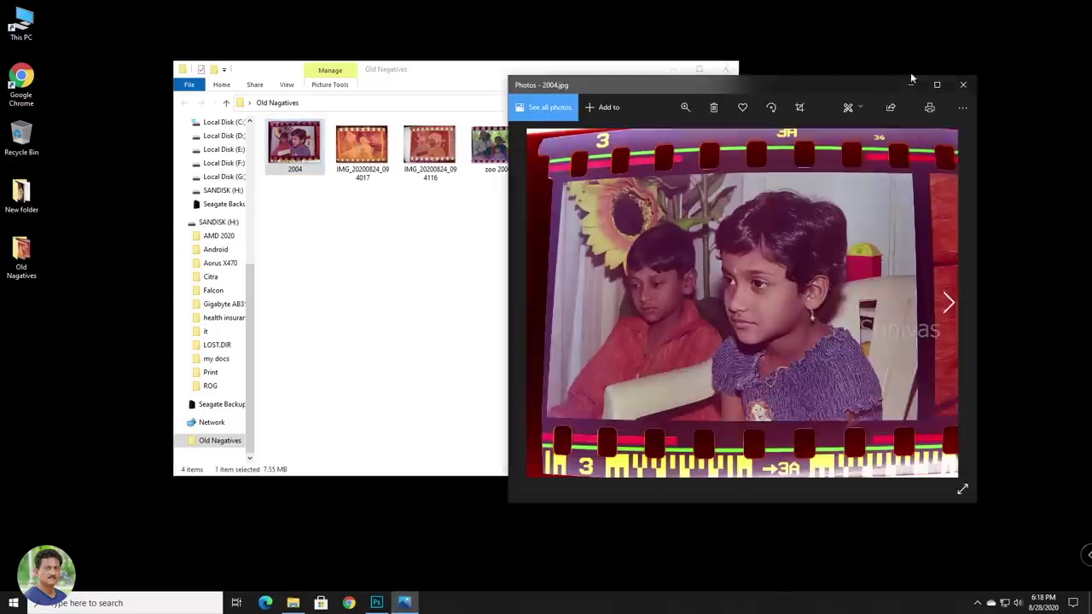
# View 2004.jpg maximized, then open zoo 2000 from the Old Negatives folder.
pyautogui.click(935, 85)
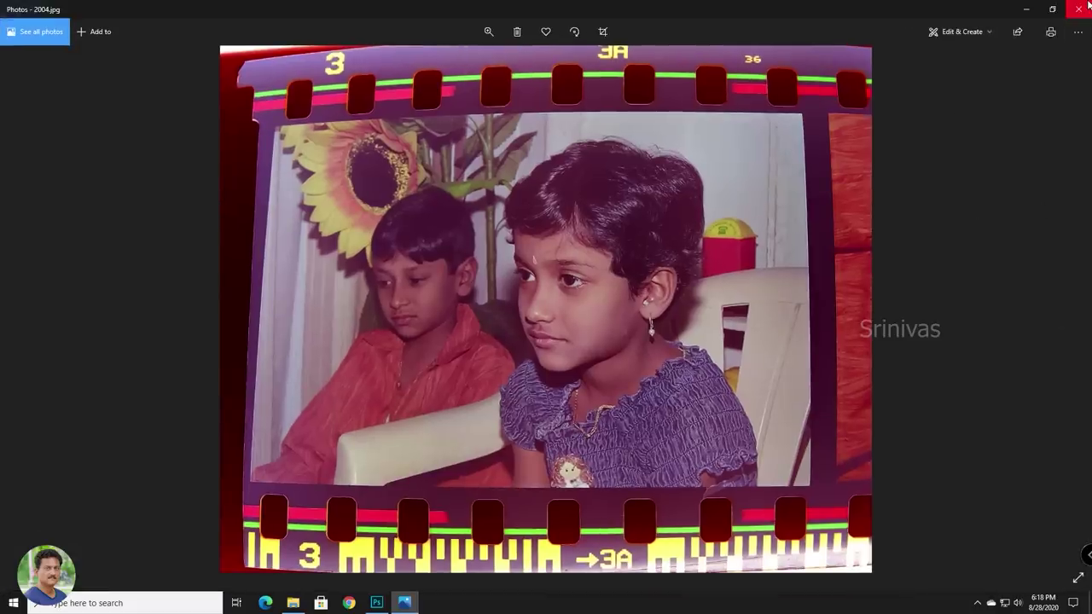
pyautogui.click(1051, 8)
pyautogui.click(499, 190)
pyautogui.click(511, 166)
pyautogui.doubleClick(512, 167)
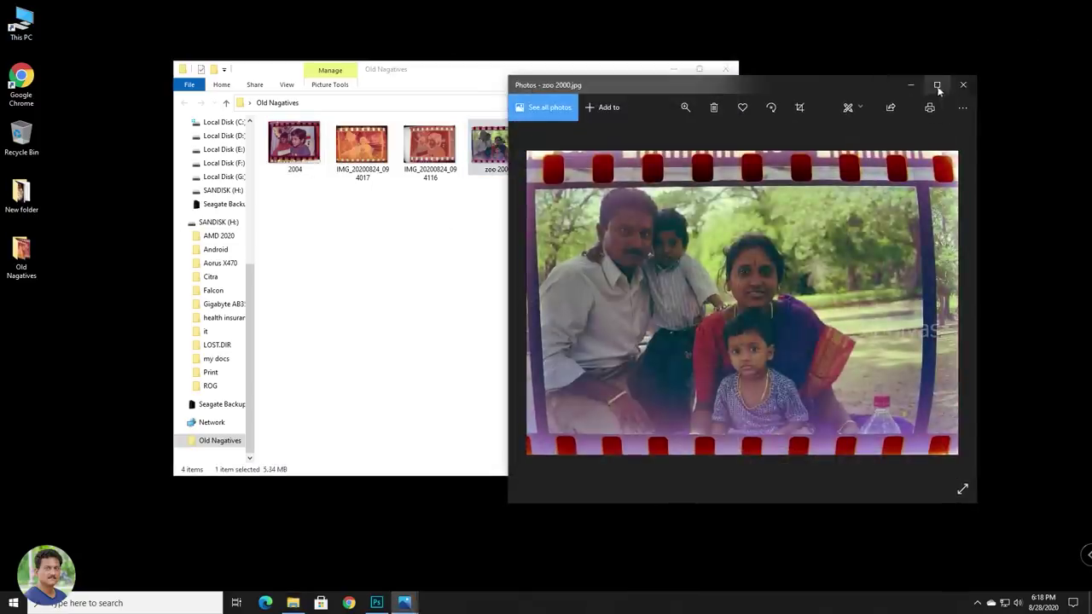
# Show zoo 2000 full-screen, then restore and close the Photos viewer.
pyautogui.click(936, 85)
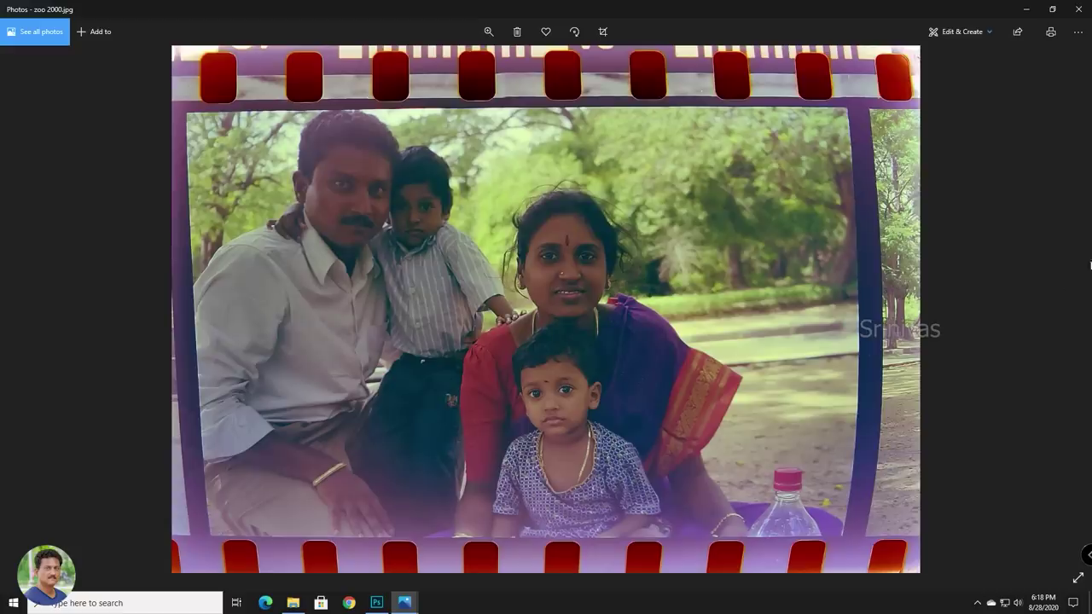
pyautogui.click(1051, 9)
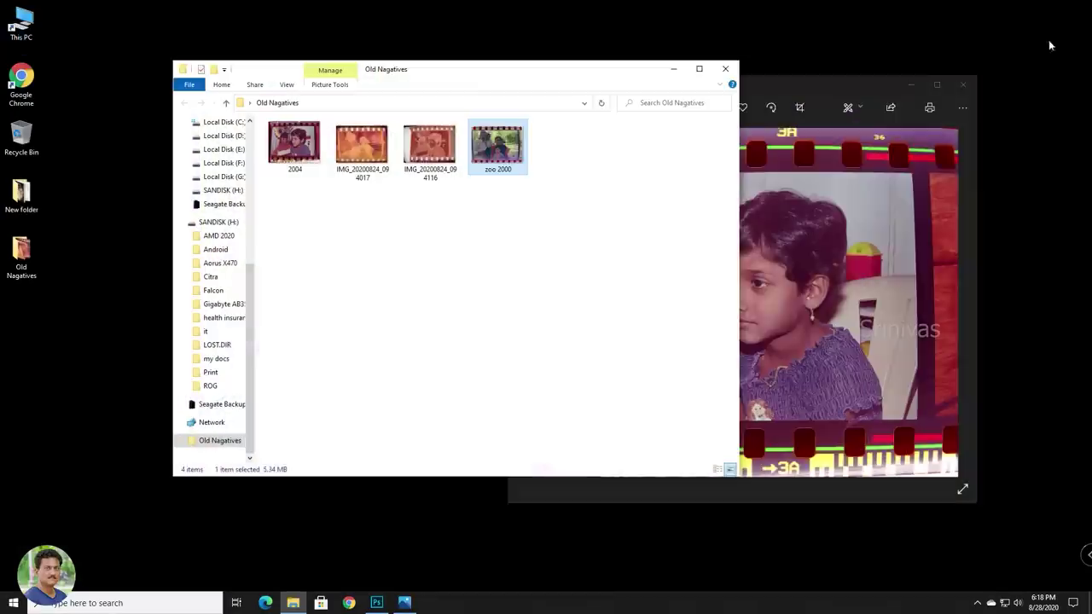
pyautogui.click(964, 85)
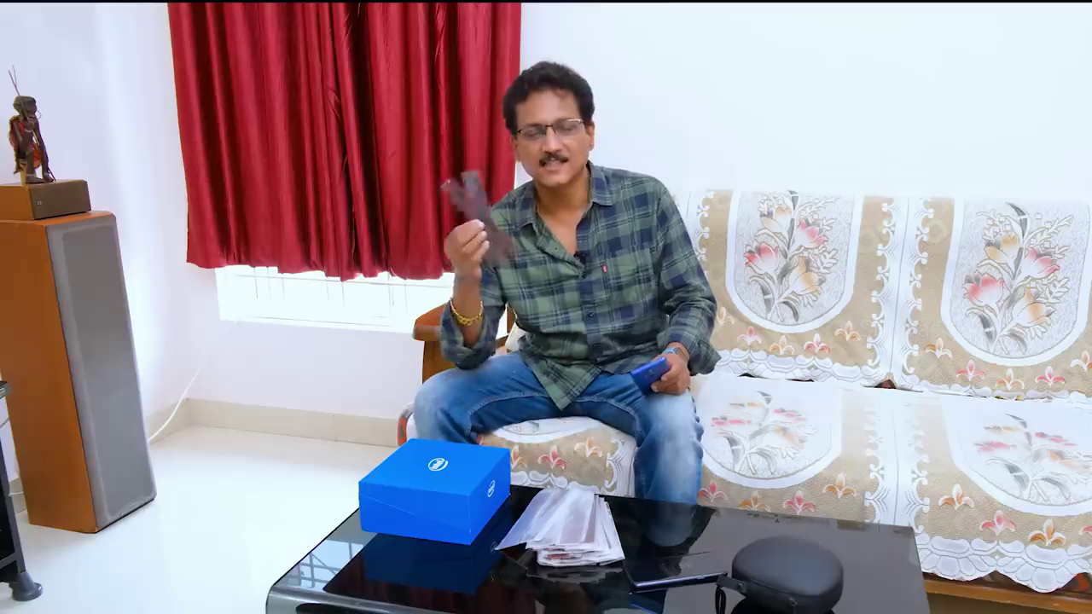